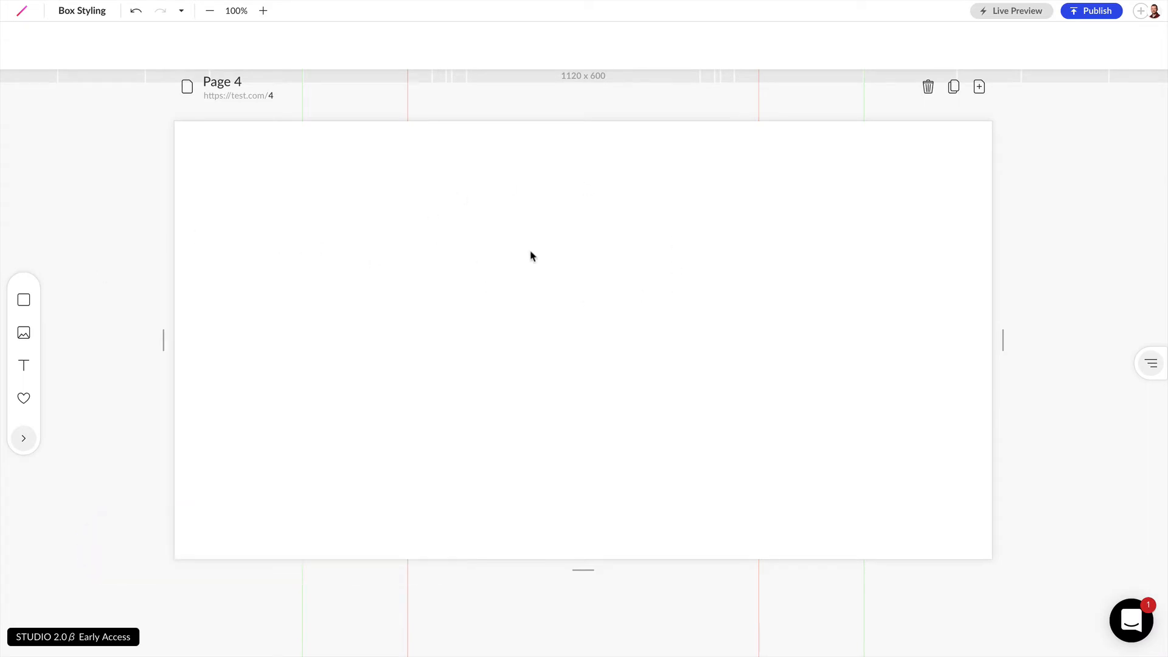
Add a box centred at the top of Page 4 and resize it to about 876 by 387 px.
drag(21, 300, 311, 141)
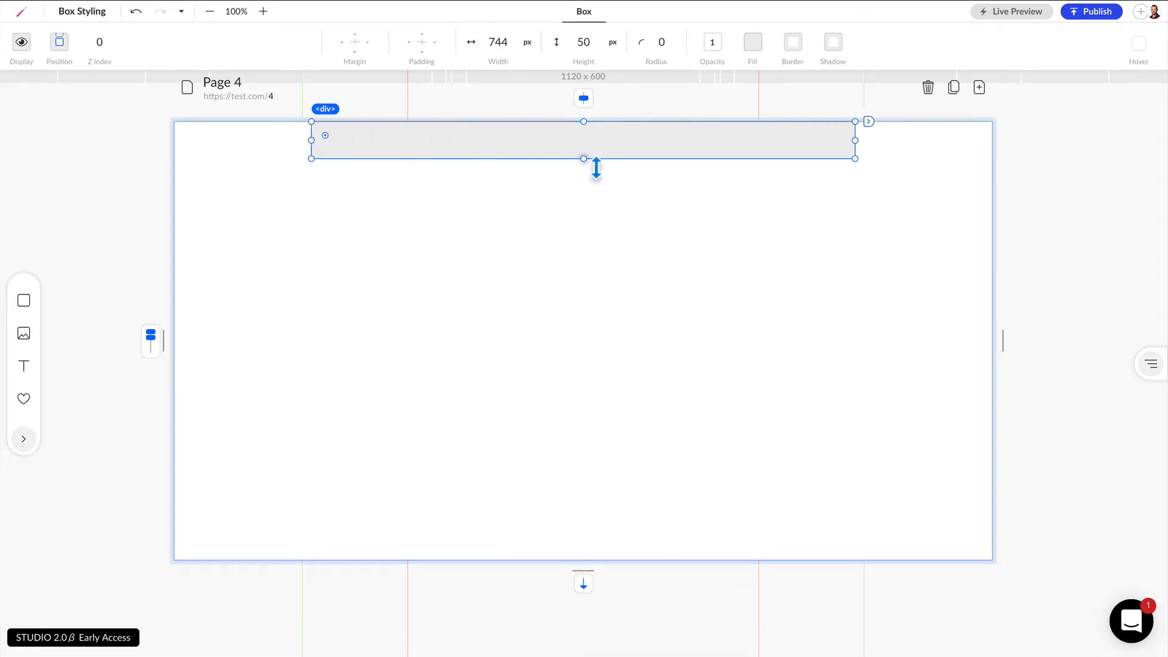
drag(584, 159, 584, 355)
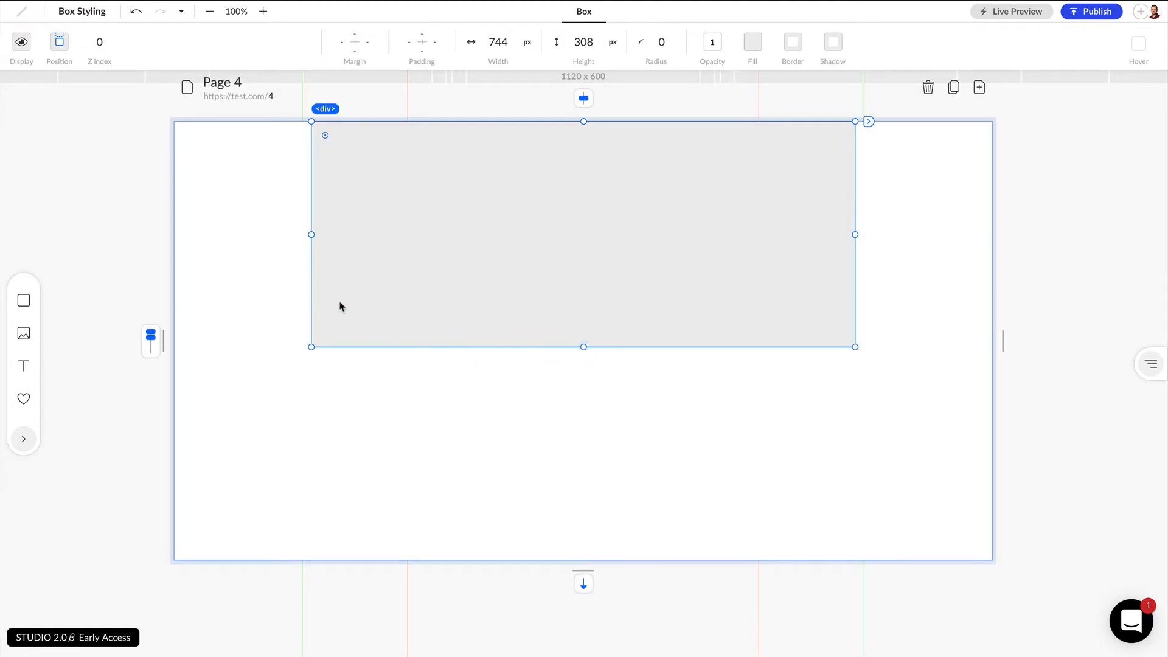
drag(856, 235, 903, 235)
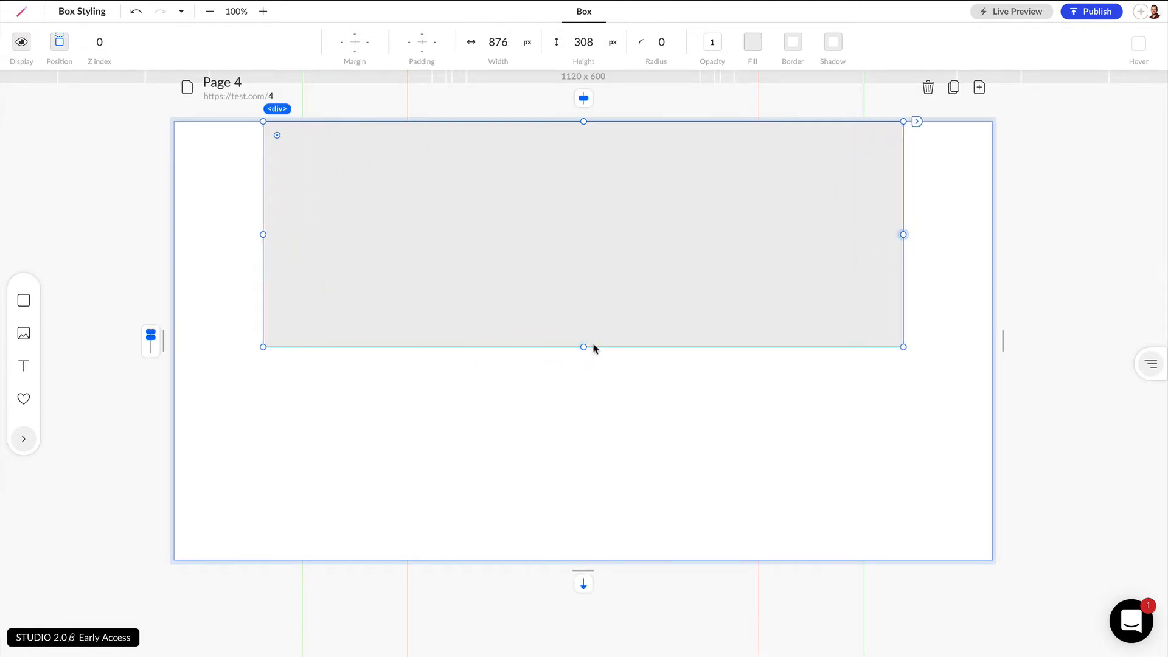
drag(584, 348, 588, 415)
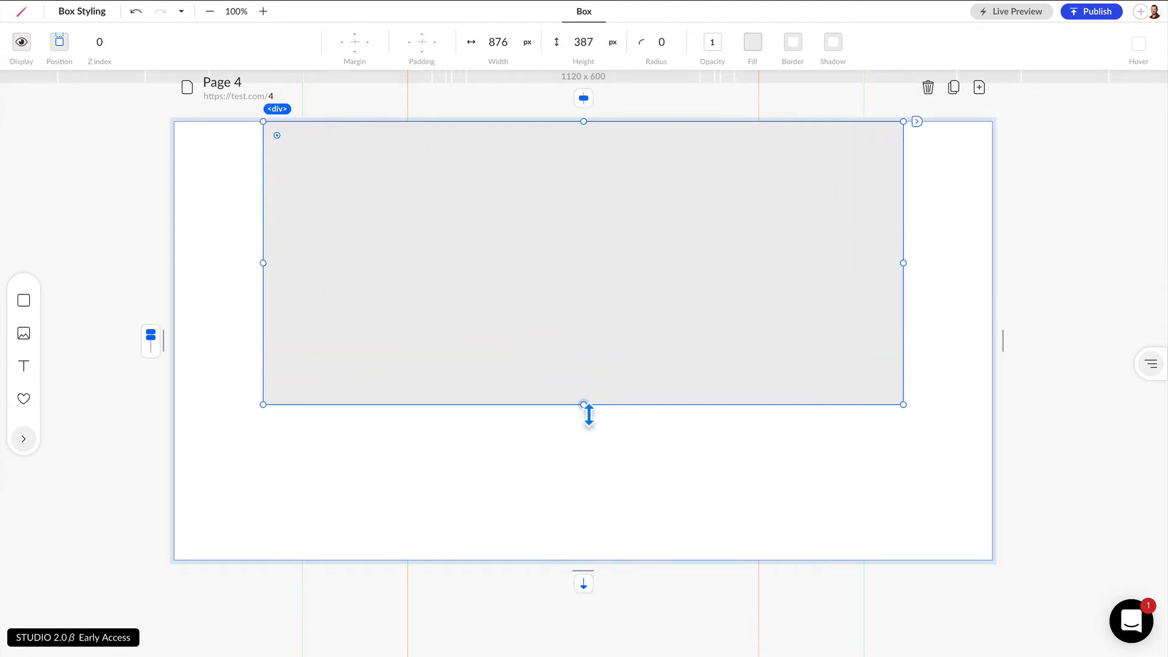
Set the box's width to 900 px and its height to 400 px.
click(614, 43)
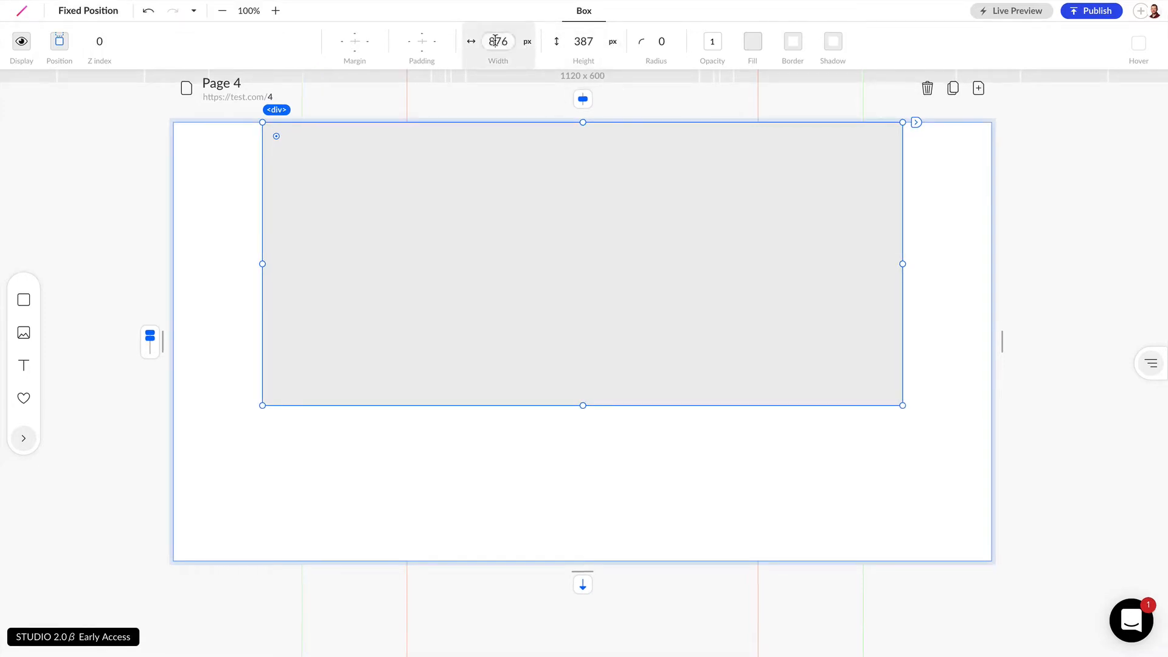
click(495, 40)
text(900)
key(Return)
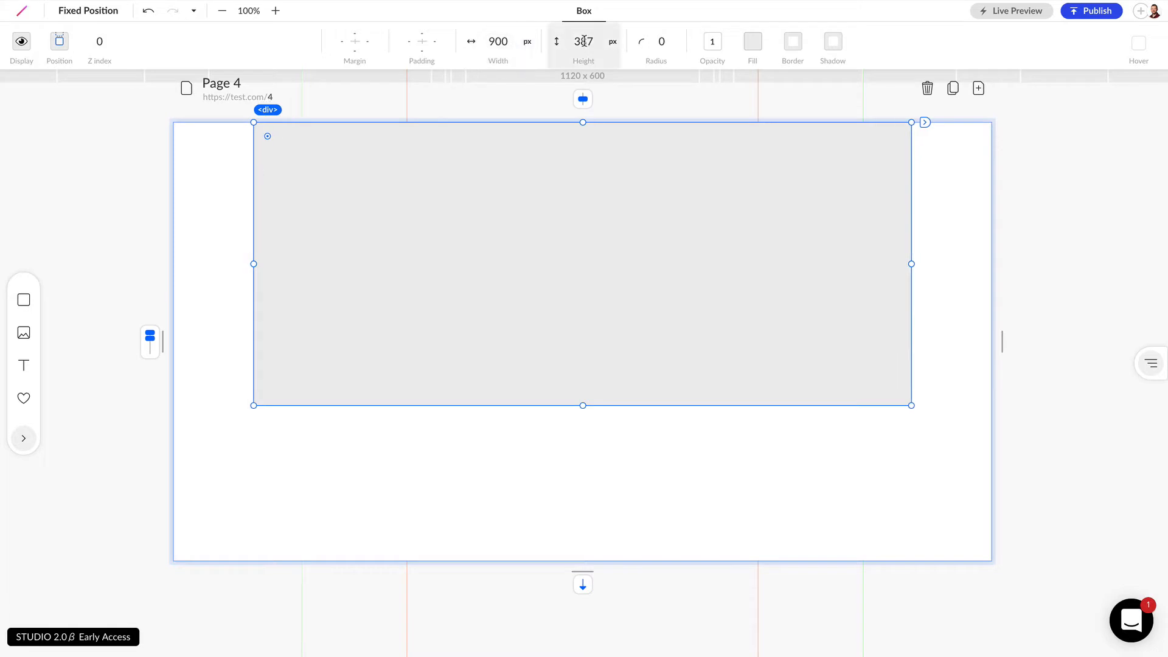
click(582, 40)
text(400)
key(Return)
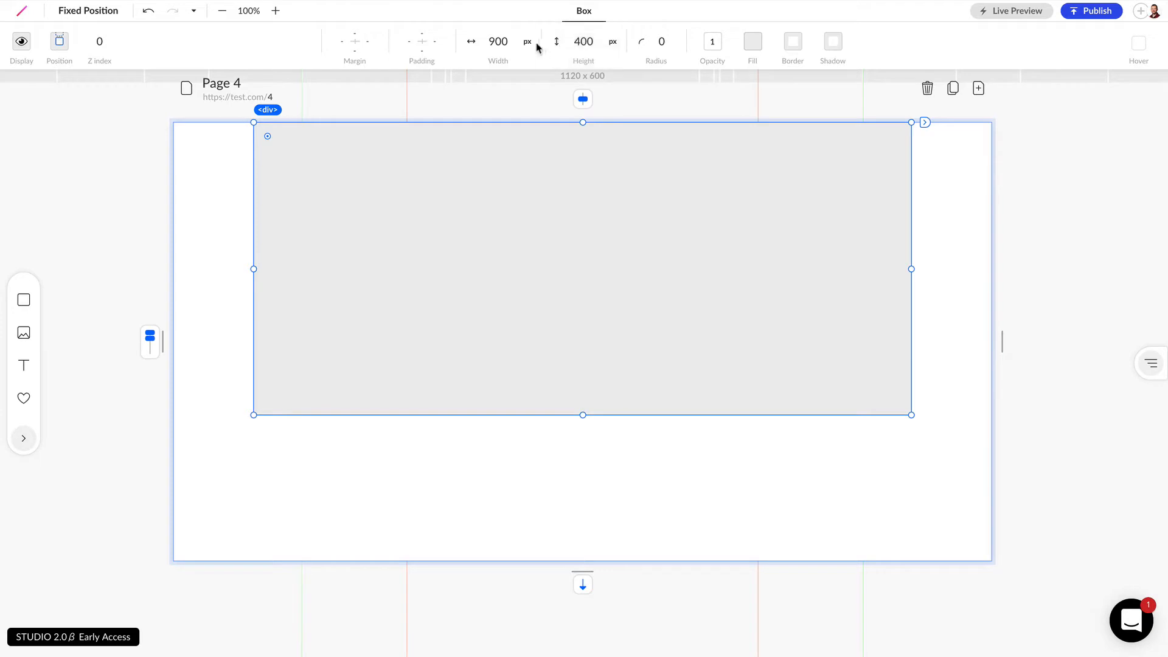
Switch the box's width unit to percent, enter 60%, and stretch the box to 100% of the page width.
click(528, 57)
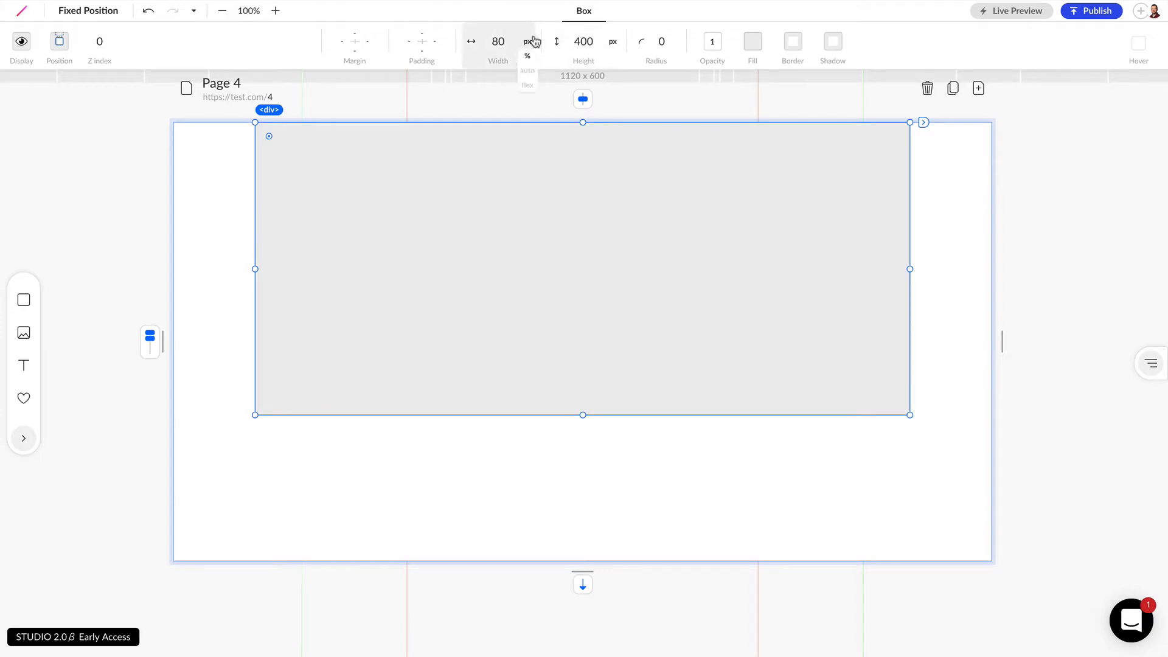
mouse_move(527, 58)
click(498, 42)
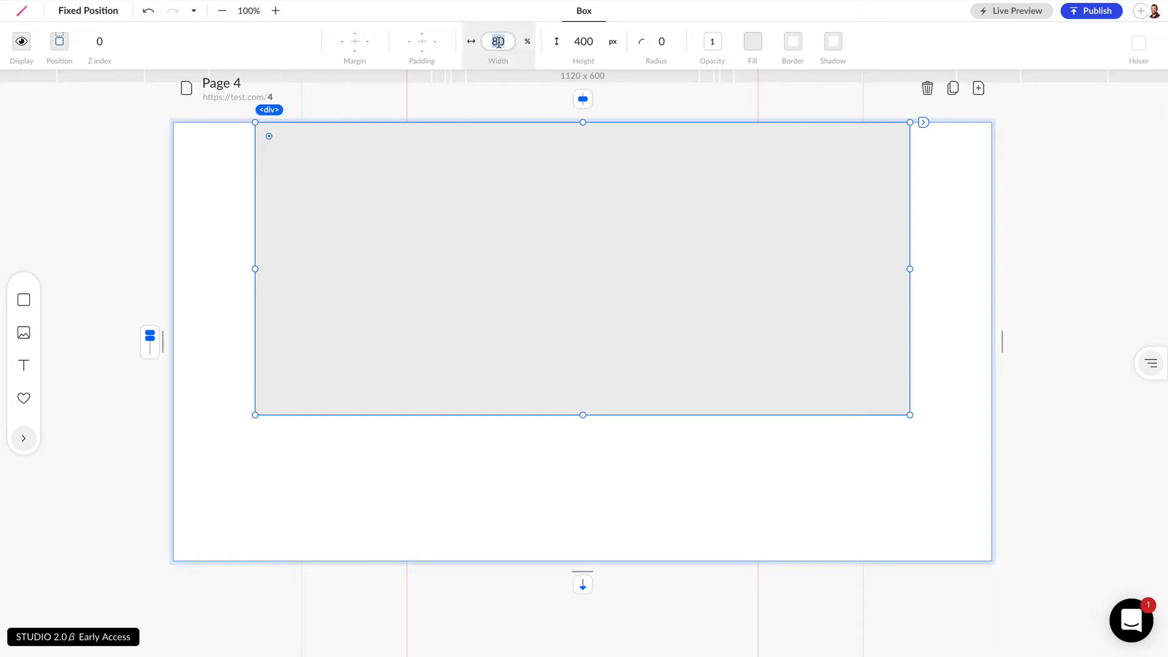
text(60)
key(BackSpace)
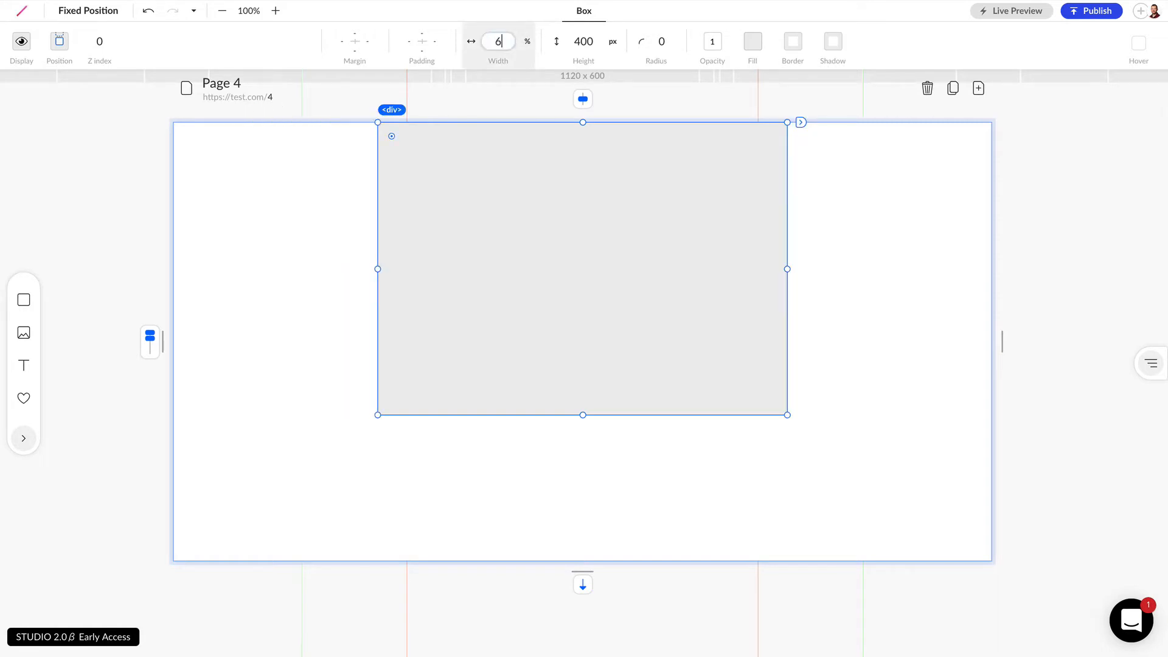
key(Return)
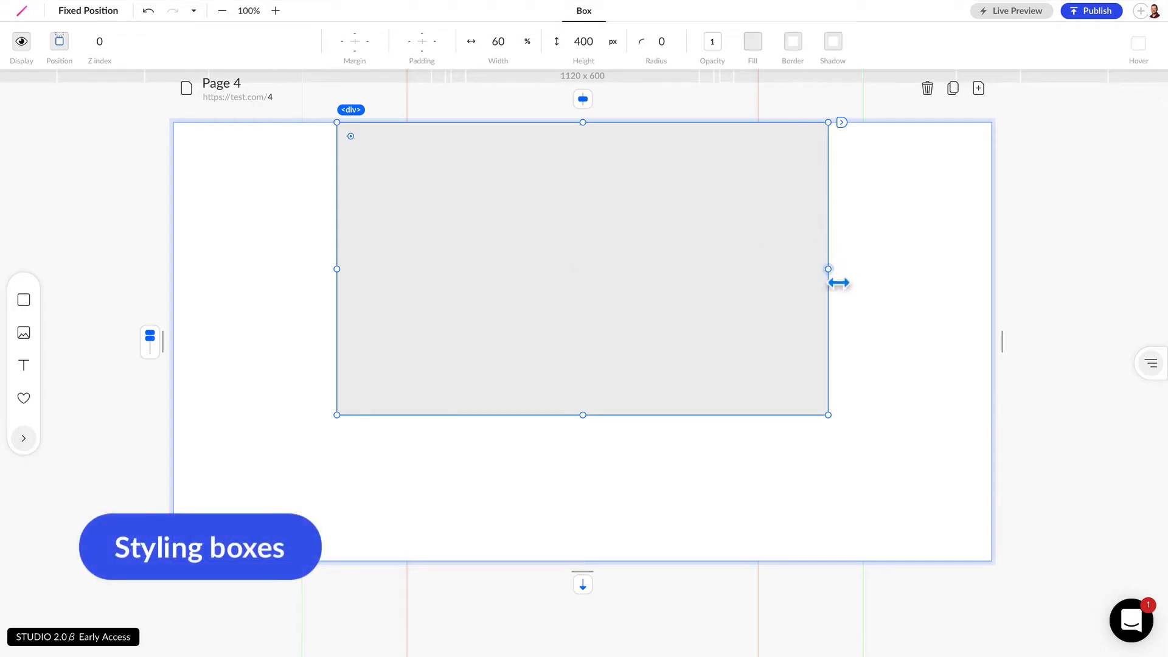
drag(838, 281, 1001, 286)
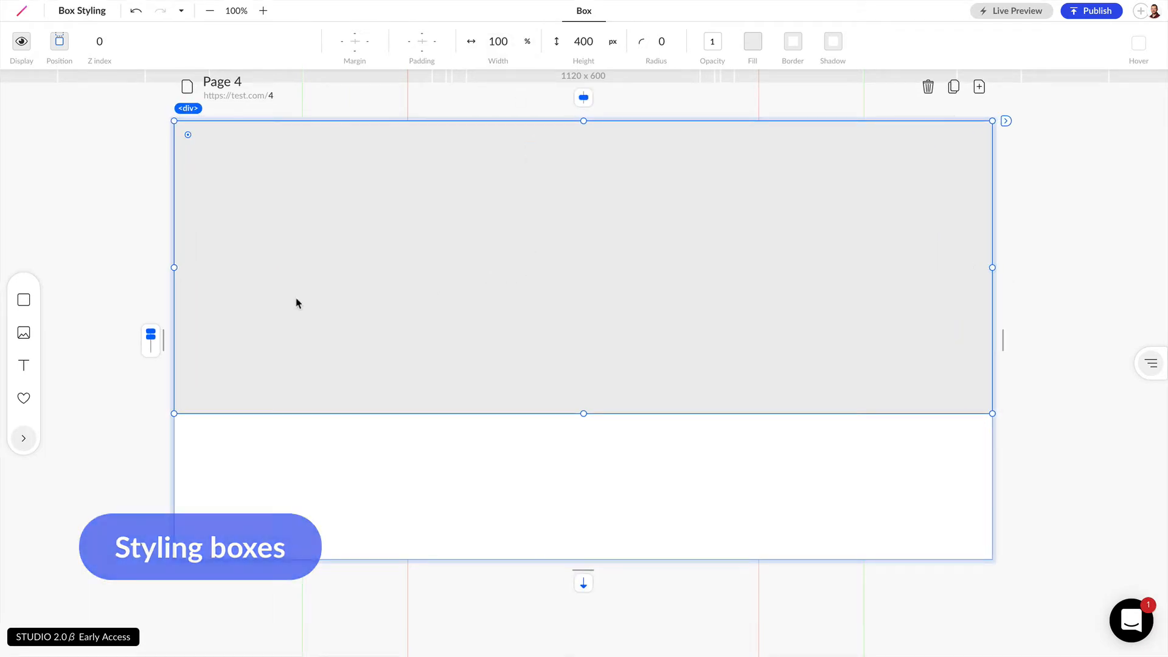
Add a box of about 404 by 252 px centred inside the full-width box and fill it with white.
drag(23, 300, 745, 184)
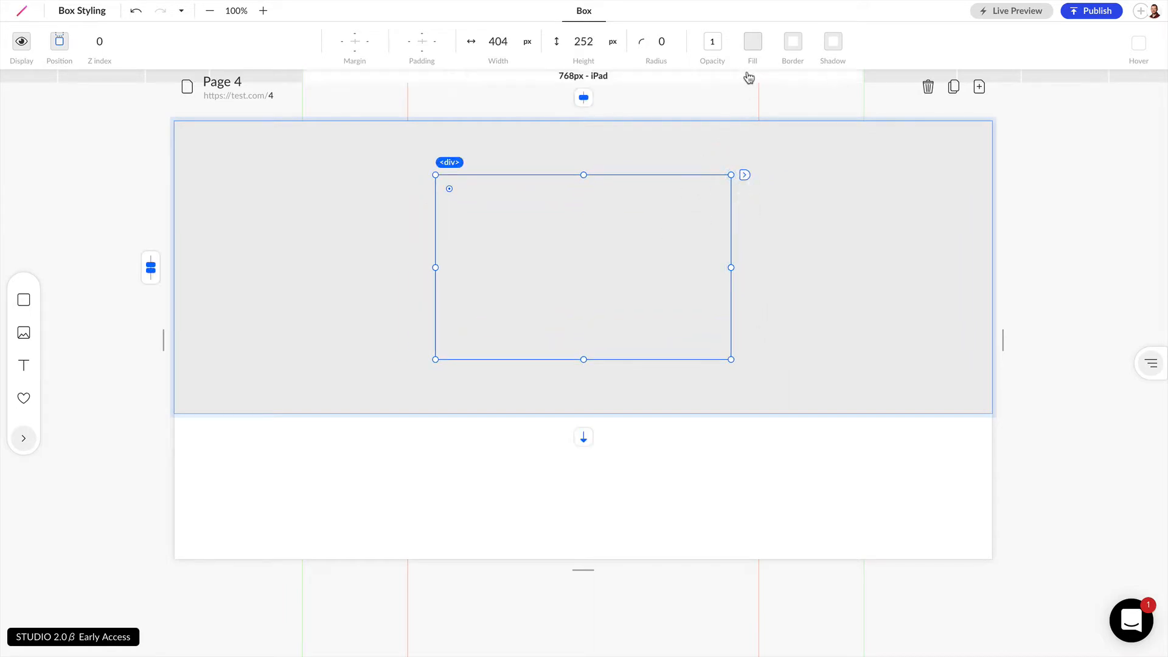
click(754, 45)
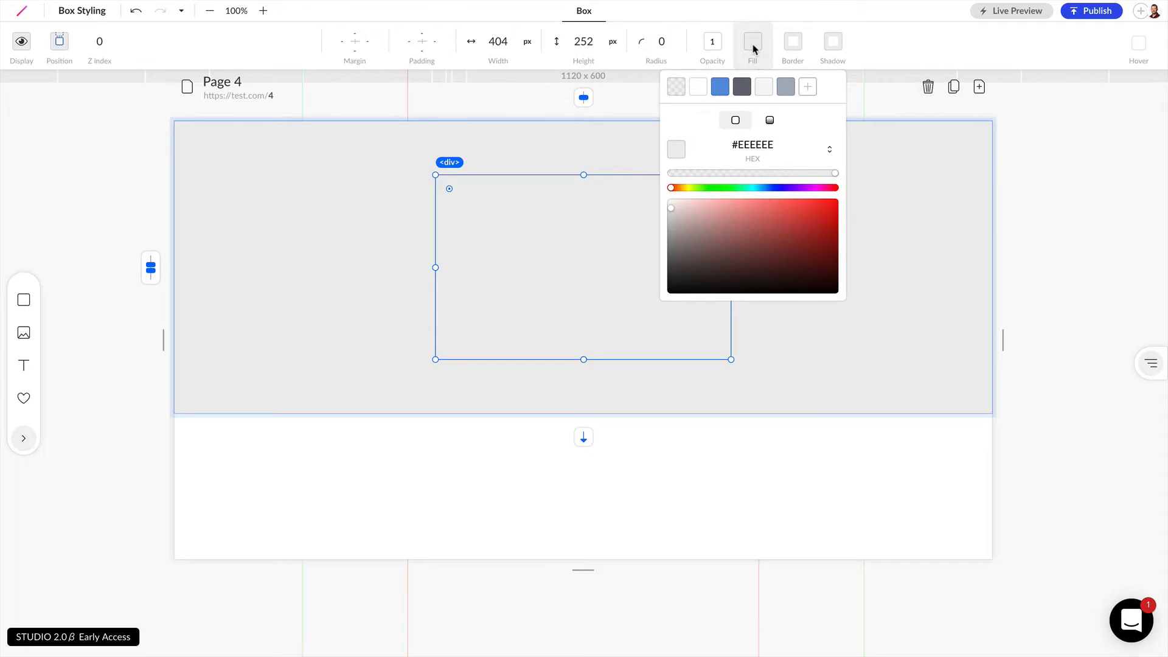
click(698, 87)
click(564, 220)
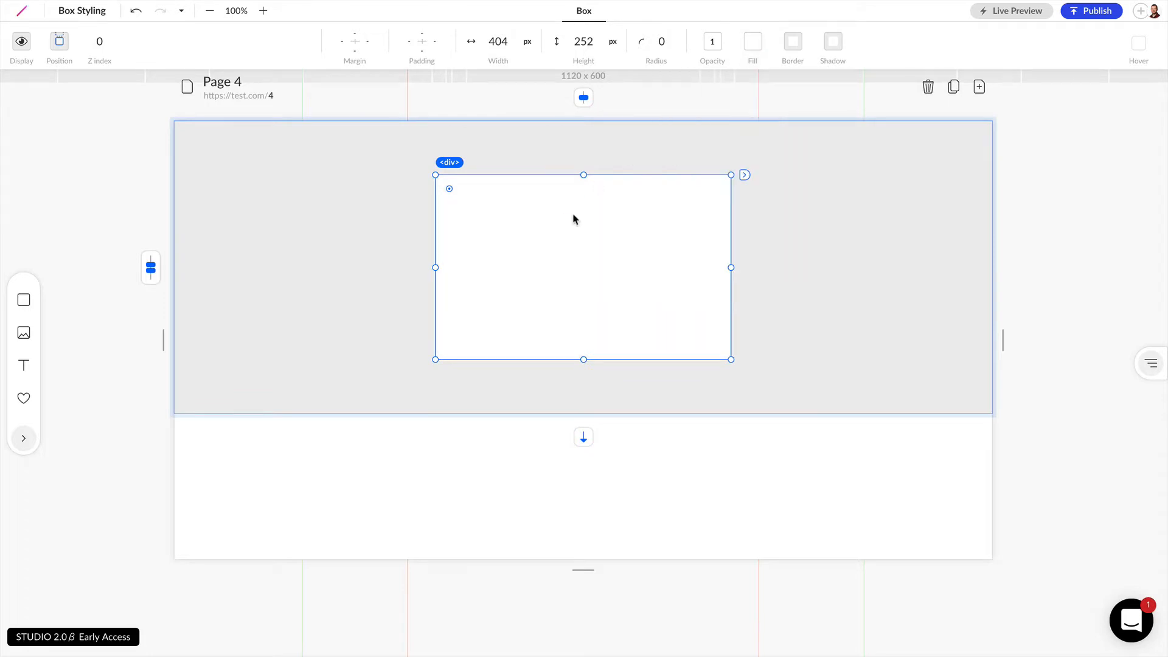
Fill the inner box with the blue swatch and darken the colour to about RGB 46, 96, 161.
click(790, 47)
click(757, 48)
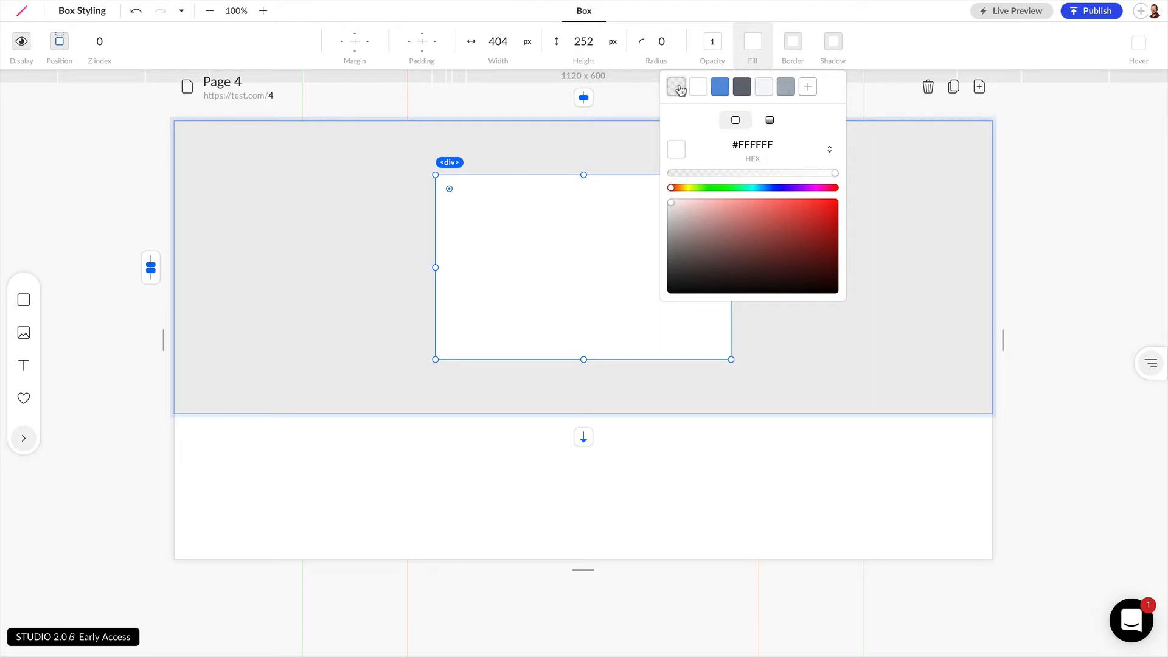
click(722, 89)
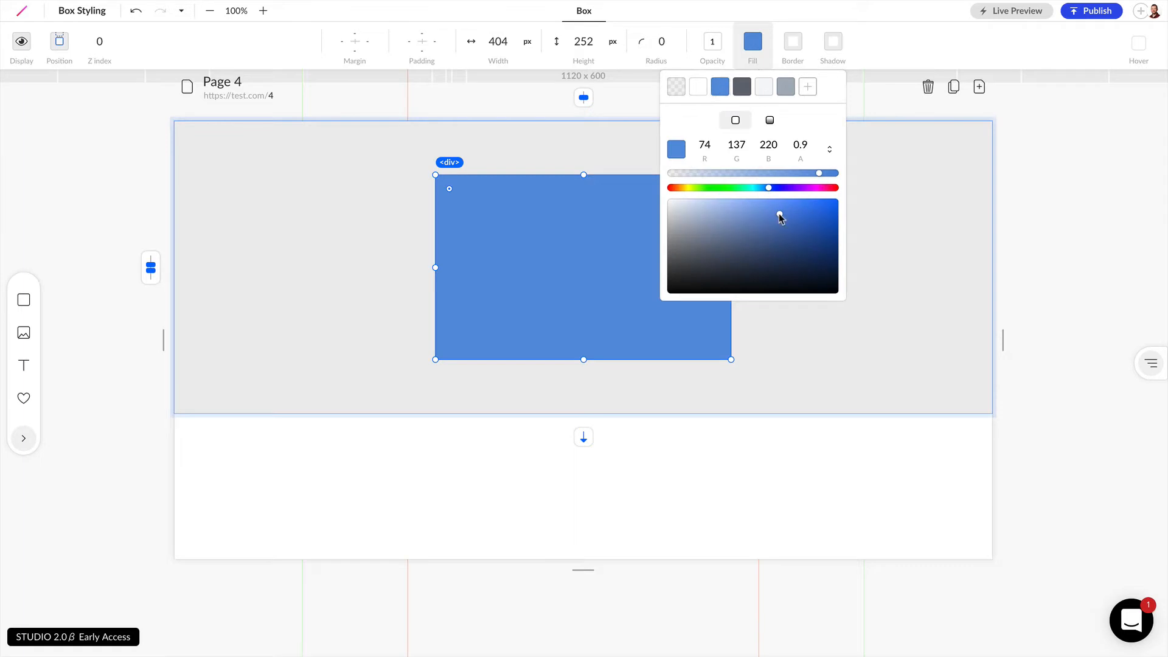
mouse_move(781, 217)
mouse_down()
mouse_move(827, 217)
mouse_move(695, 213)
mouse_move(751, 207)
mouse_move(752, 249)
mouse_move(737, 217)
mouse_move(732, 248)
mouse_move(790, 237)
mouse_up()
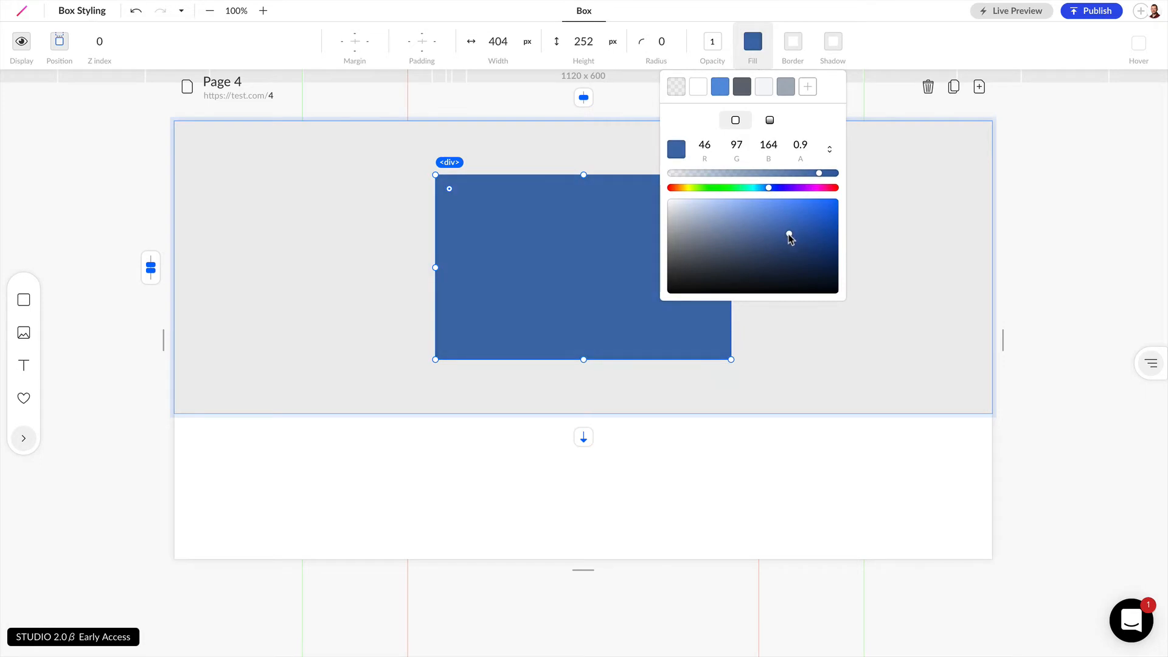
Save the dark blue fill as a colour swatch and delete the transparent swatch.
click(809, 88)
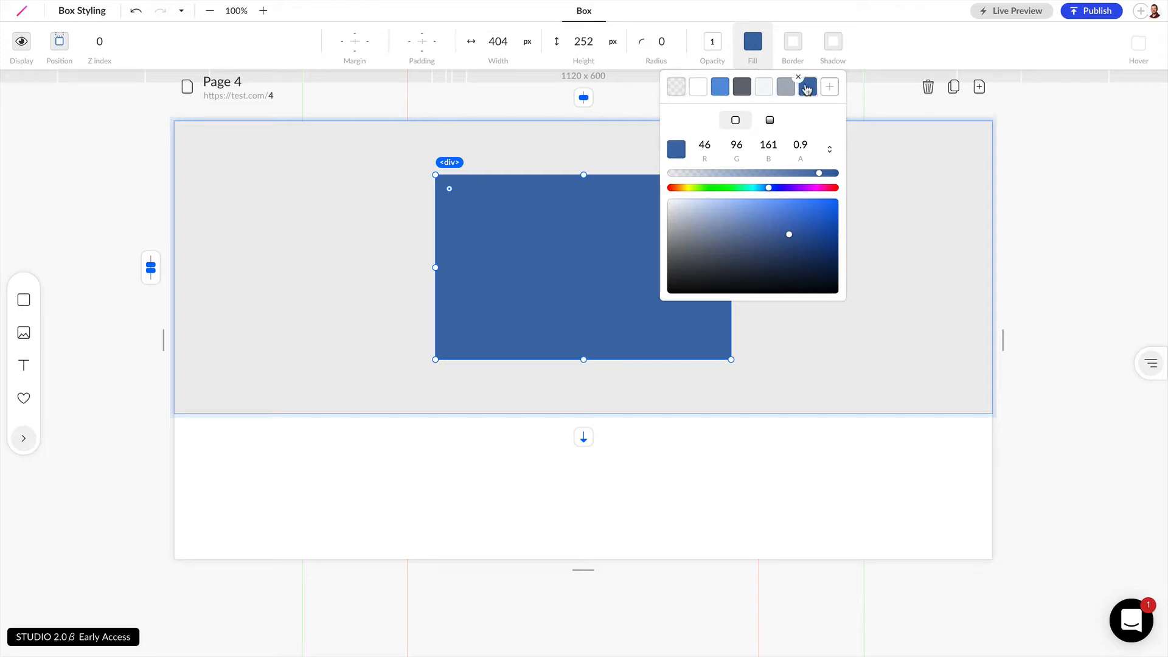
click(798, 78)
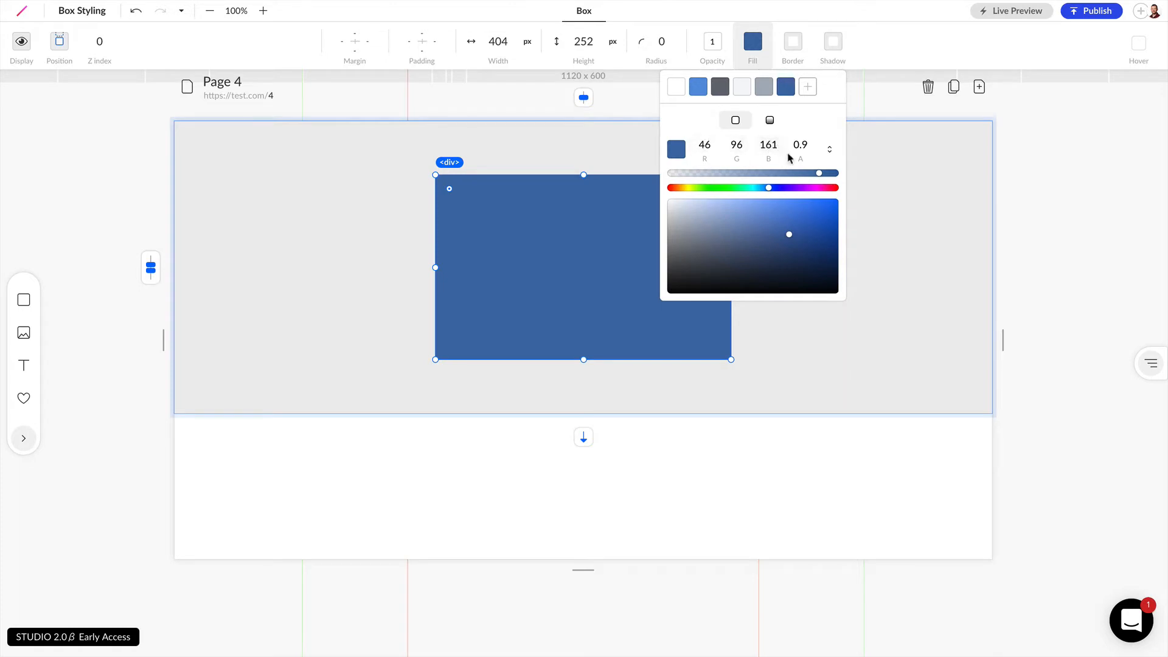
Lower the inner box's fill alpha to 0.8, and replace the fill with hex colour #F3F3F3.
mouse_move(819, 173)
mouse_down()
mouse_move(764, 173)
mouse_move(803, 173)
mouse_up()
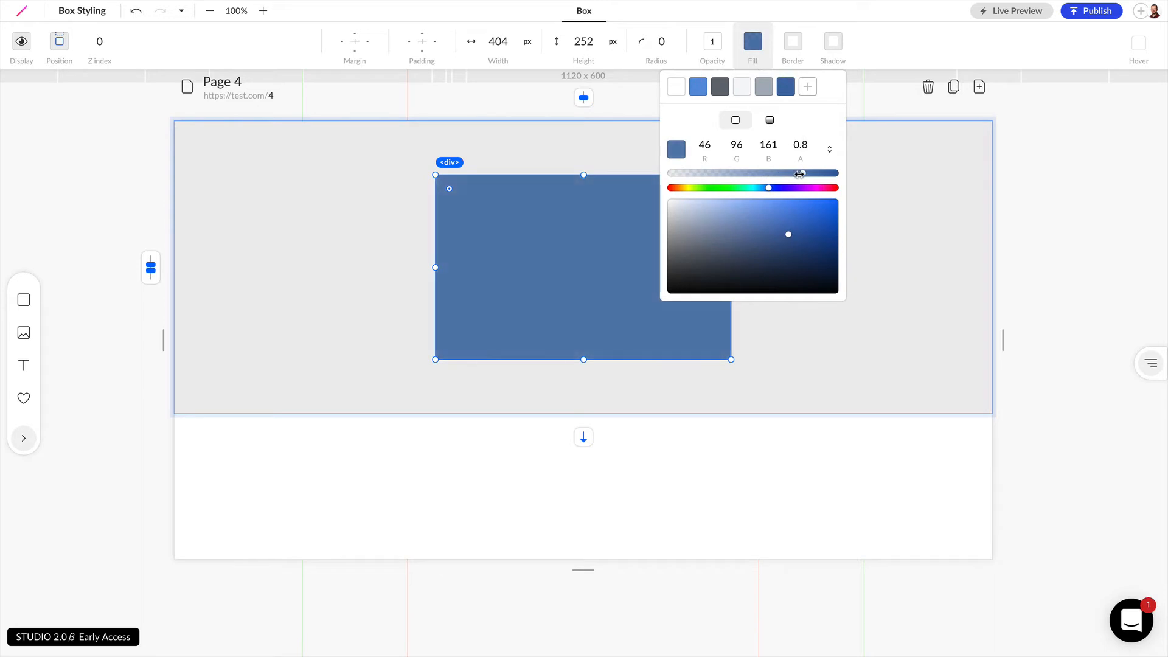
click(829, 151)
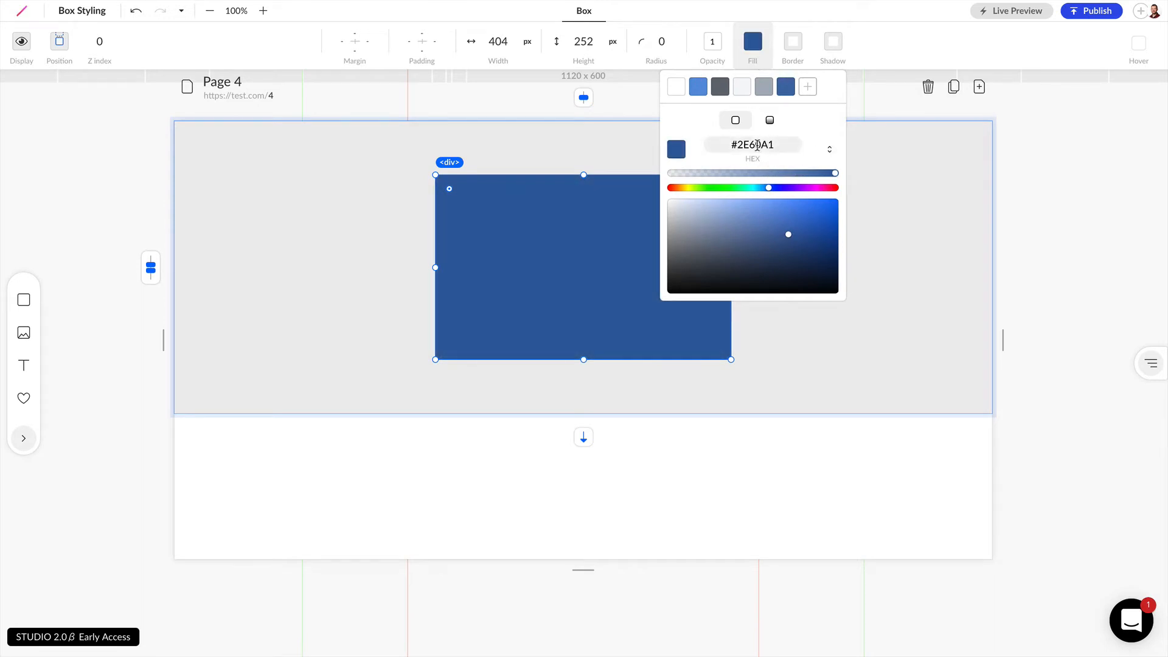
drag(741, 144, 790, 146)
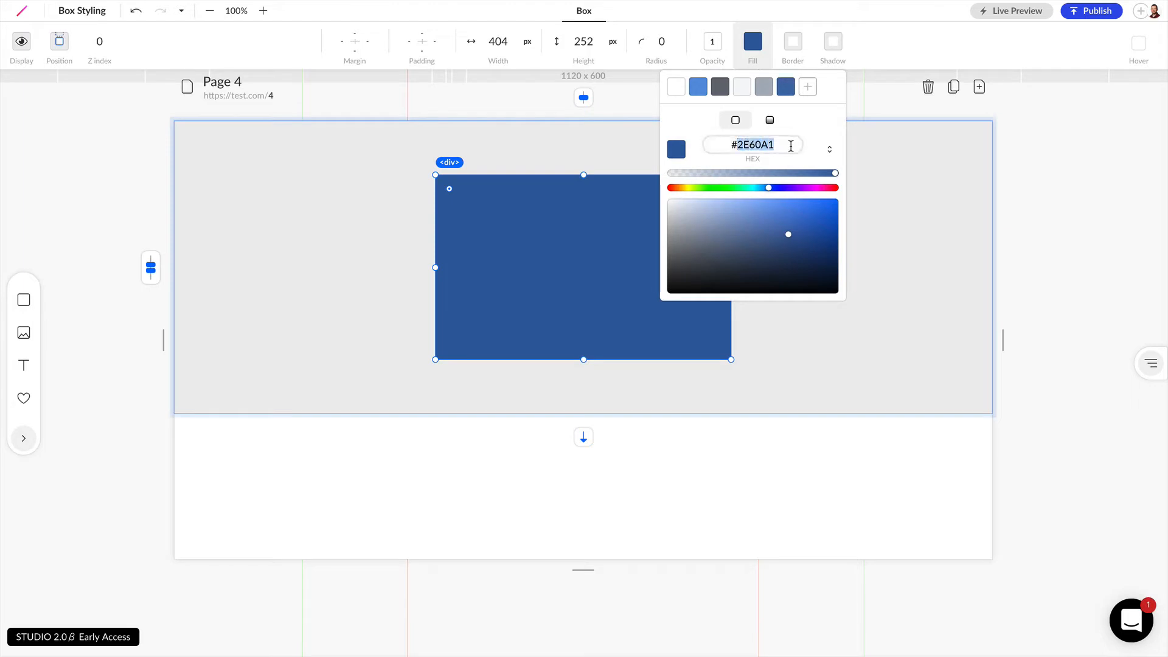
text(F3F3F3)
key(Return)
click(649, 208)
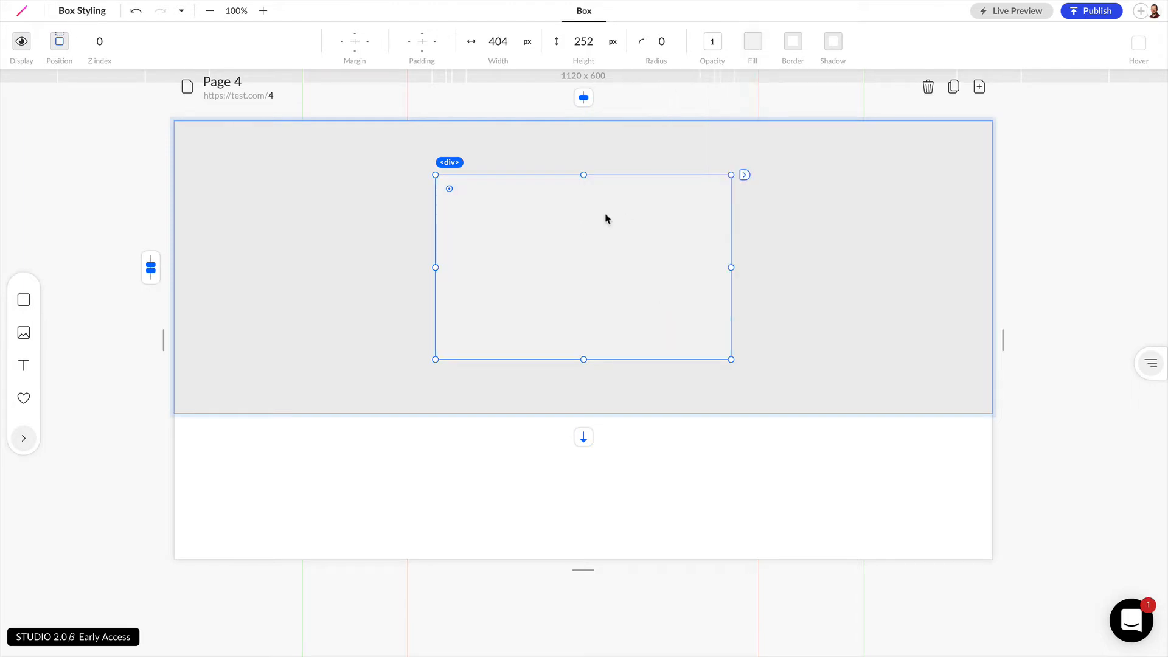
Darken the inner box's fill to grey #A1A1A1.
click(752, 49)
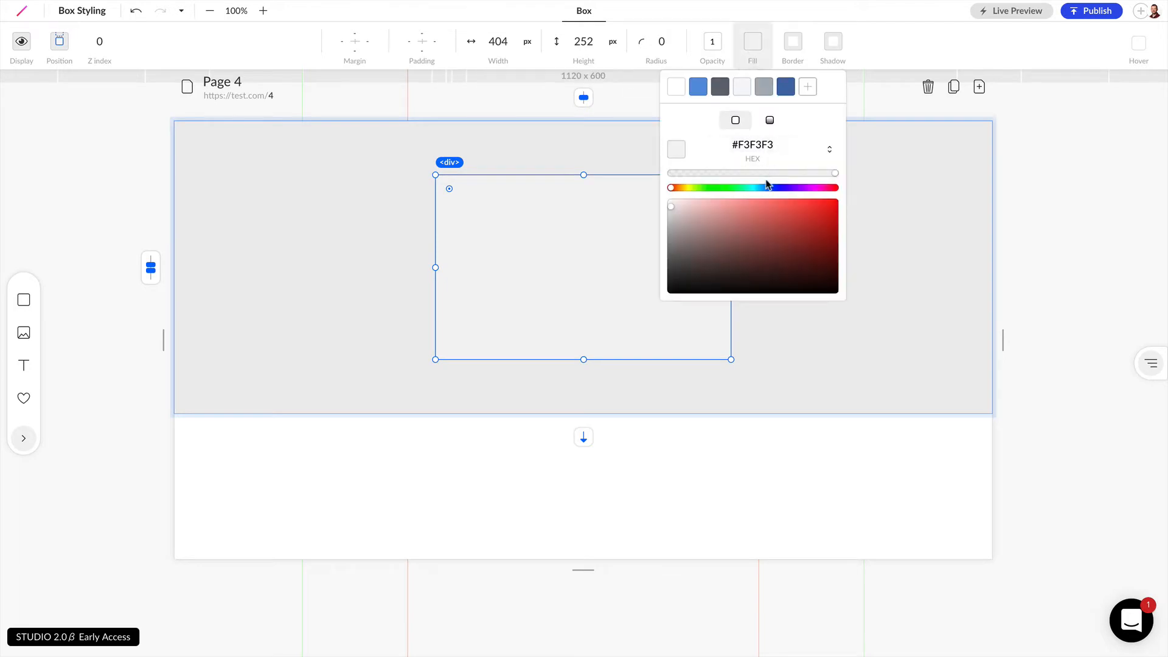
drag(670, 206, 671, 234)
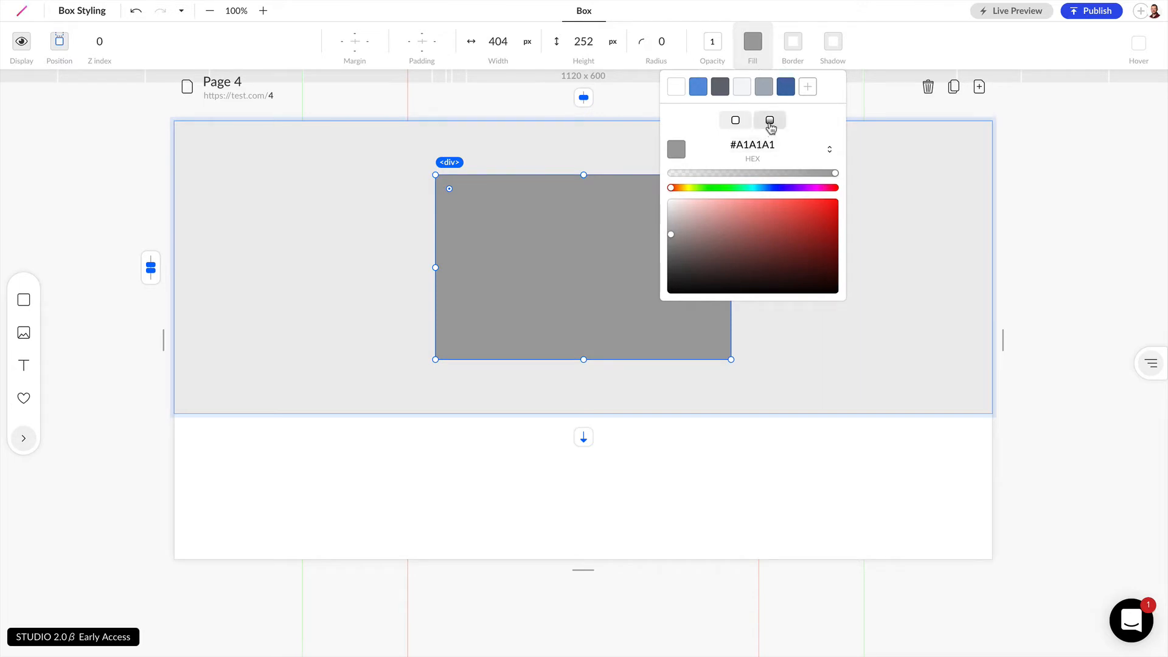
Change the inner box's fill to a gradient and set its starting colour to blue #2883FF.
click(770, 122)
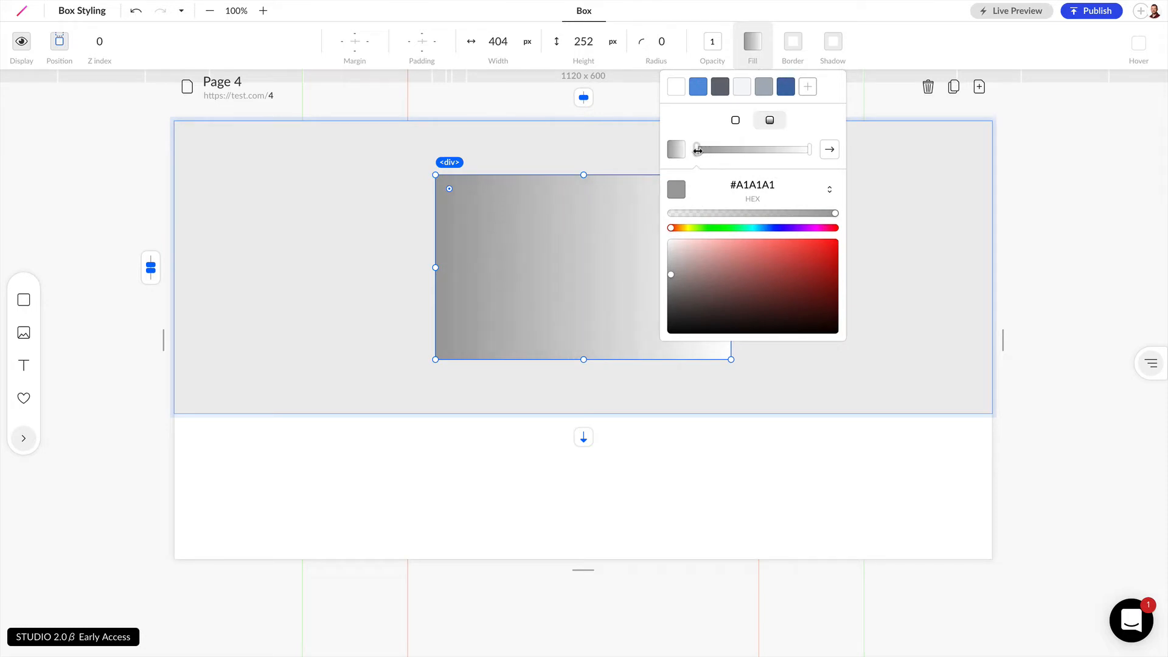
click(760, 229)
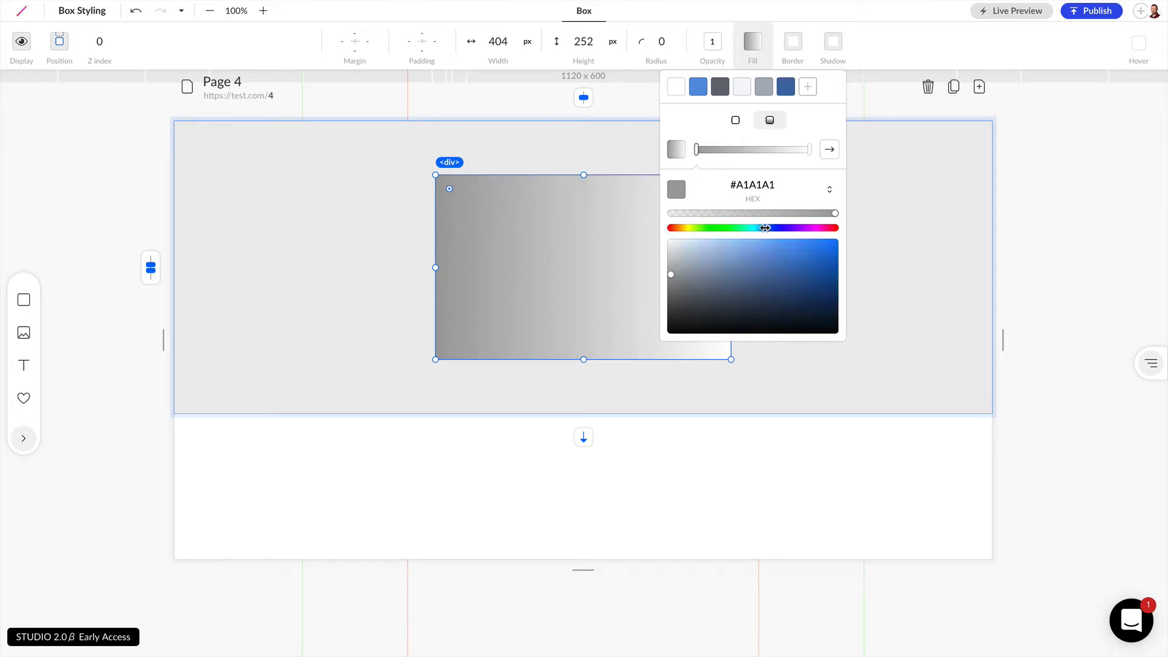
drag(779, 269, 810, 245)
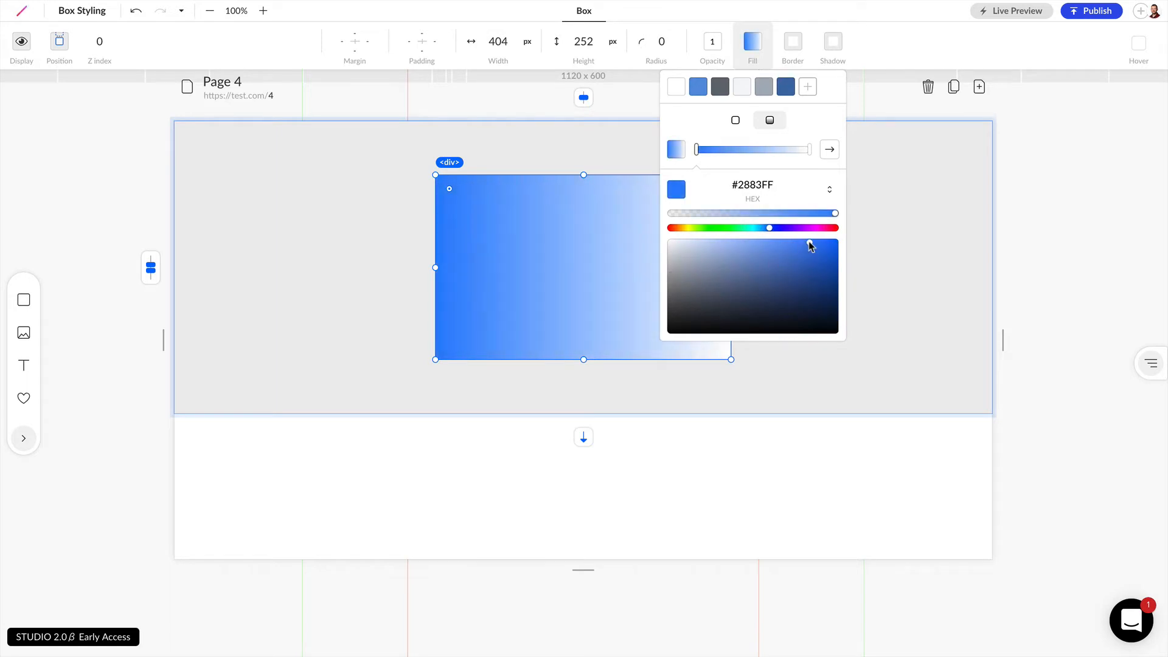
click(584, 259)
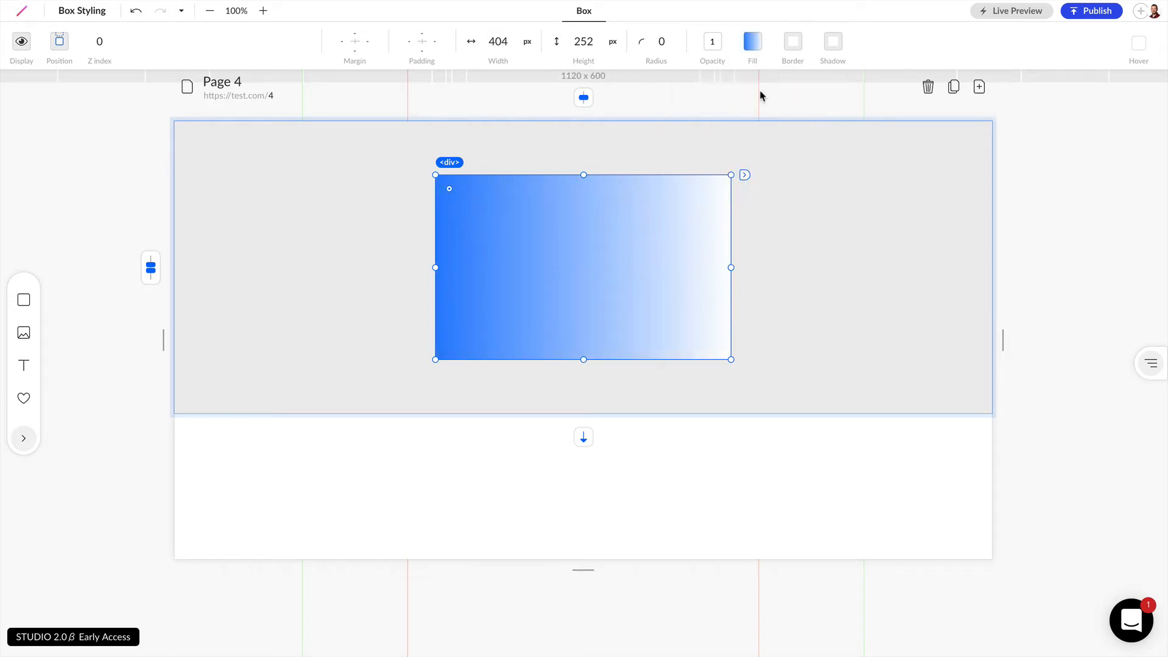
Make the end stop of the inner box's gradient fully transparent.
click(759, 44)
click(810, 149)
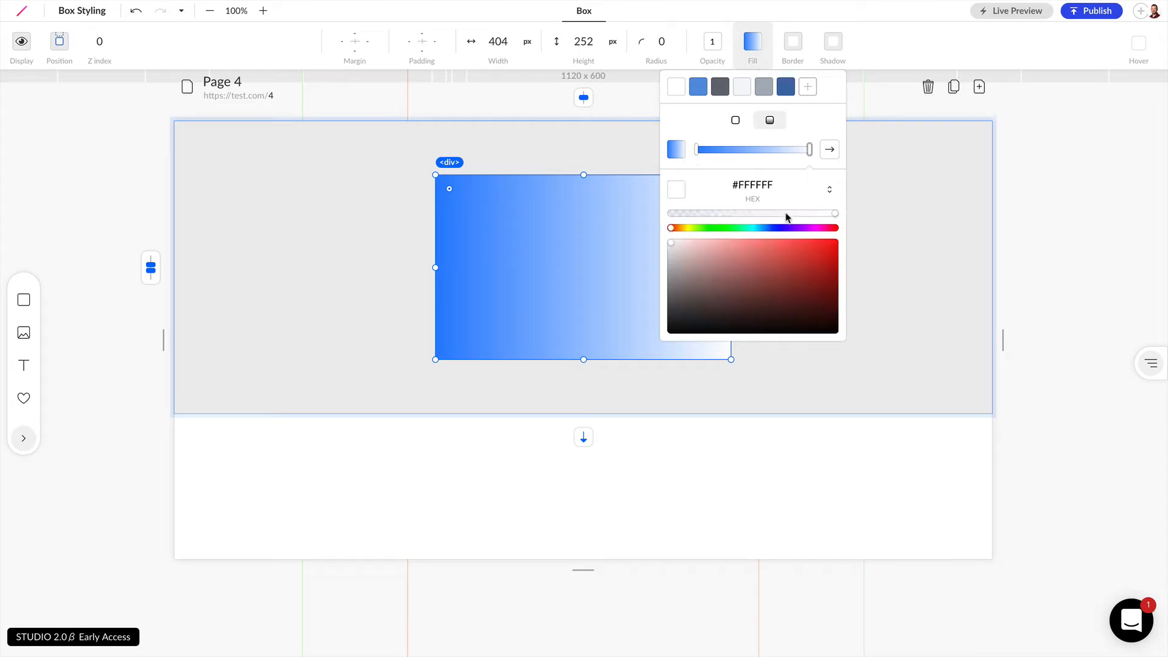
drag(669, 247, 659, 232)
click(829, 189)
drag(768, 213, 666, 214)
click(740, 358)
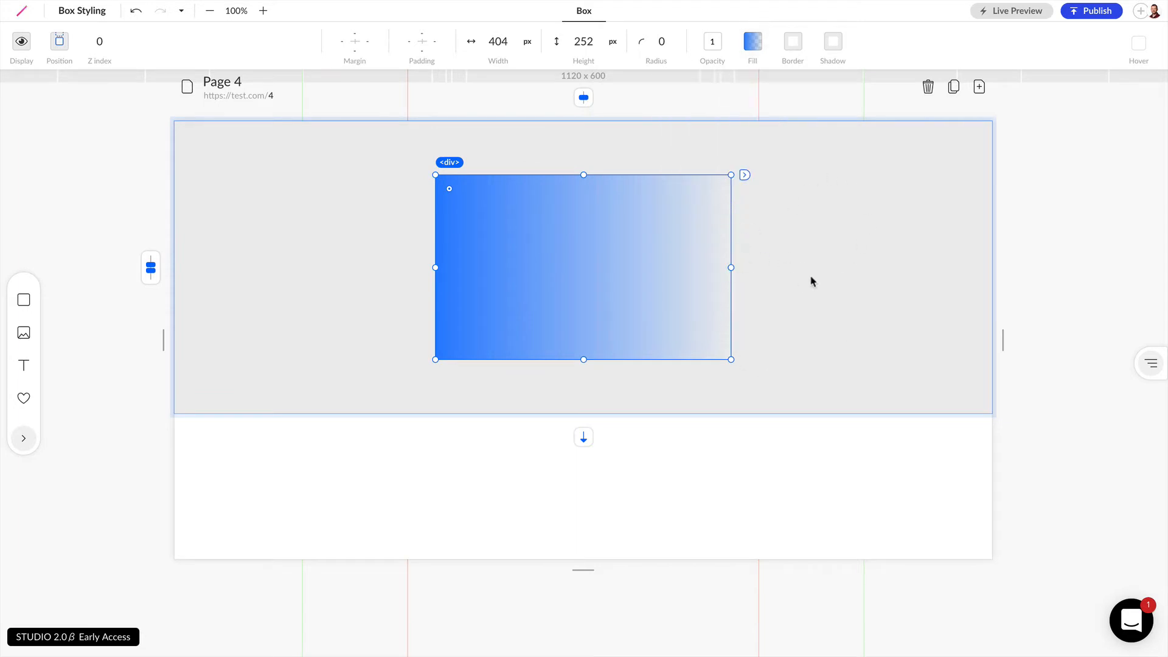
Rotate the inner box's gradient to a diagonal direction of about 127 degrees.
click(753, 42)
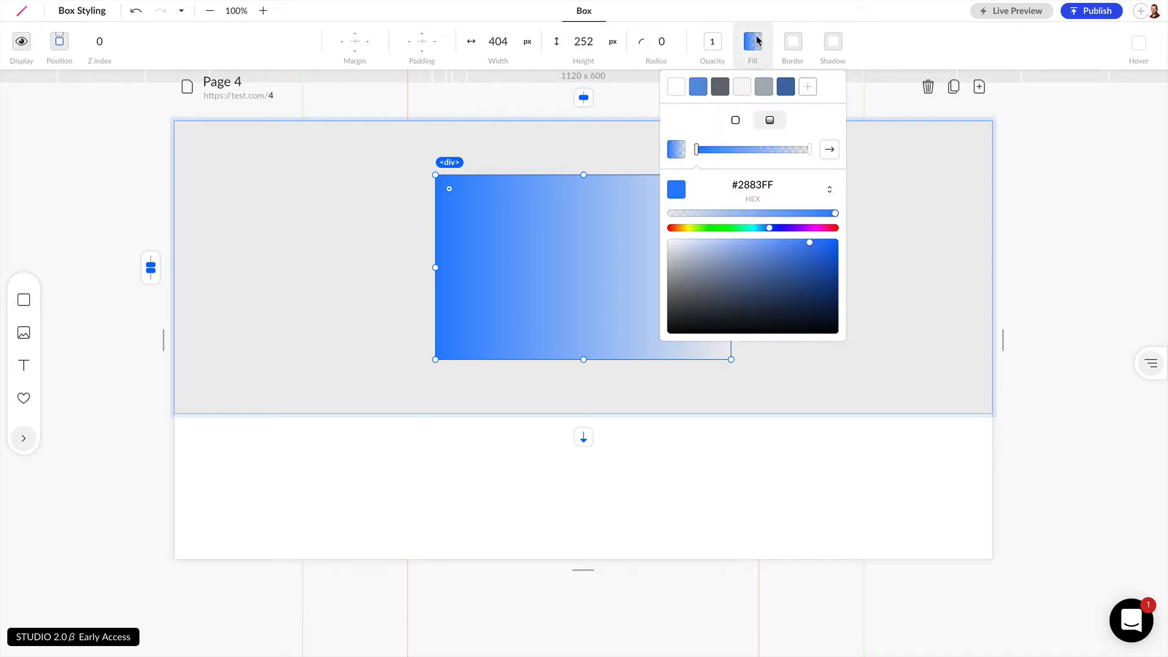
click(829, 150)
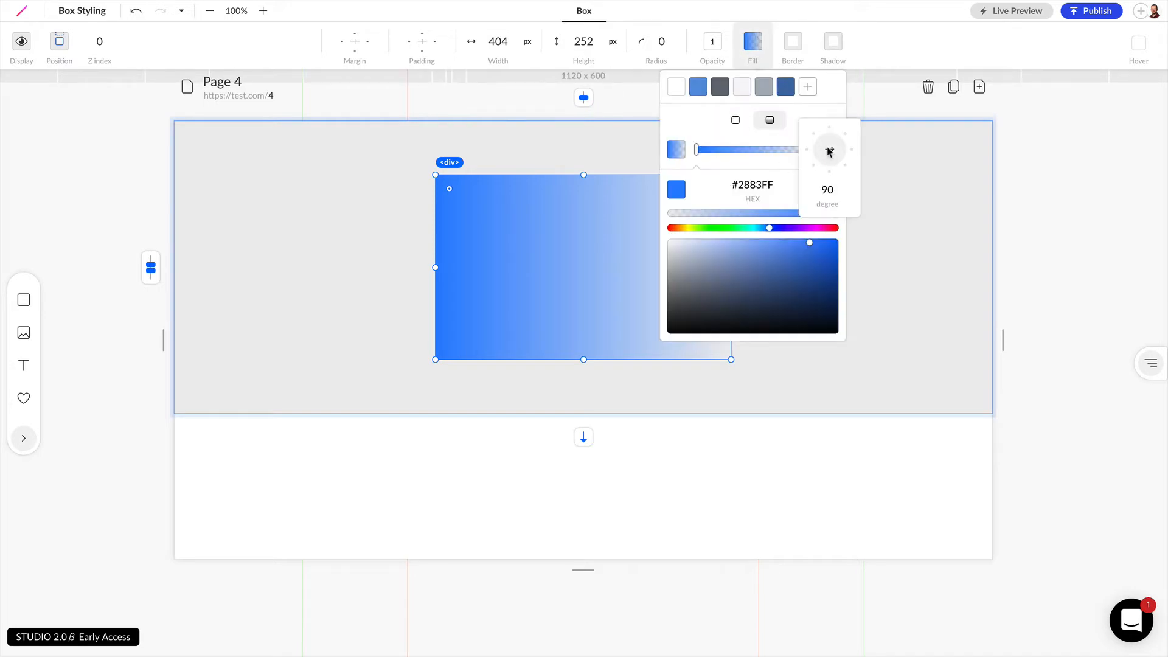
mouse_move(838, 157)
mouse_down()
mouse_move(822, 142)
mouse_move(841, 142)
mouse_move(837, 162)
mouse_move(821, 167)
mouse_move(853, 172)
mouse_up()
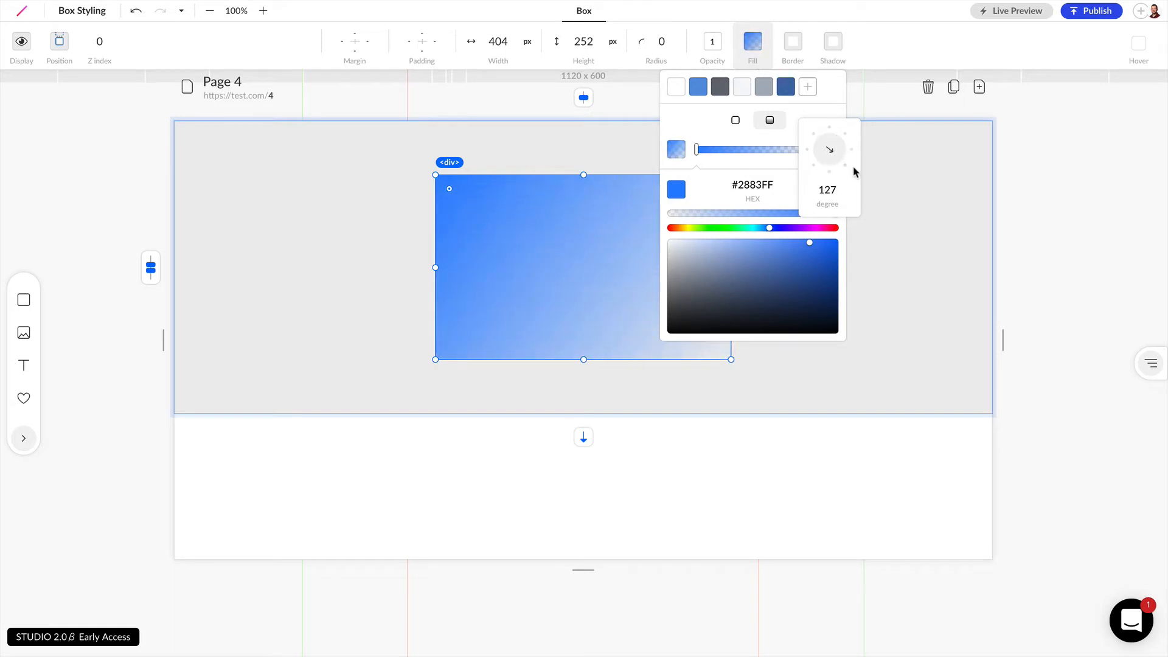
Rotate the inner box's gradient through a 90-degree horizontal direction to a straight downward direction.
click(591, 204)
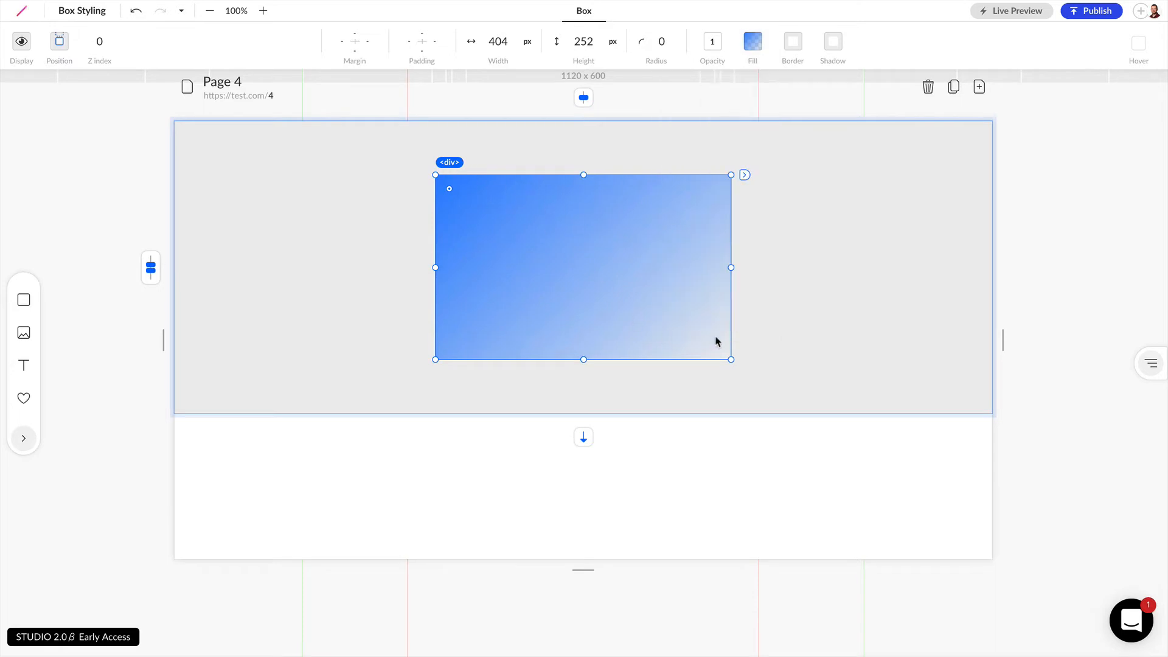
click(754, 44)
click(829, 149)
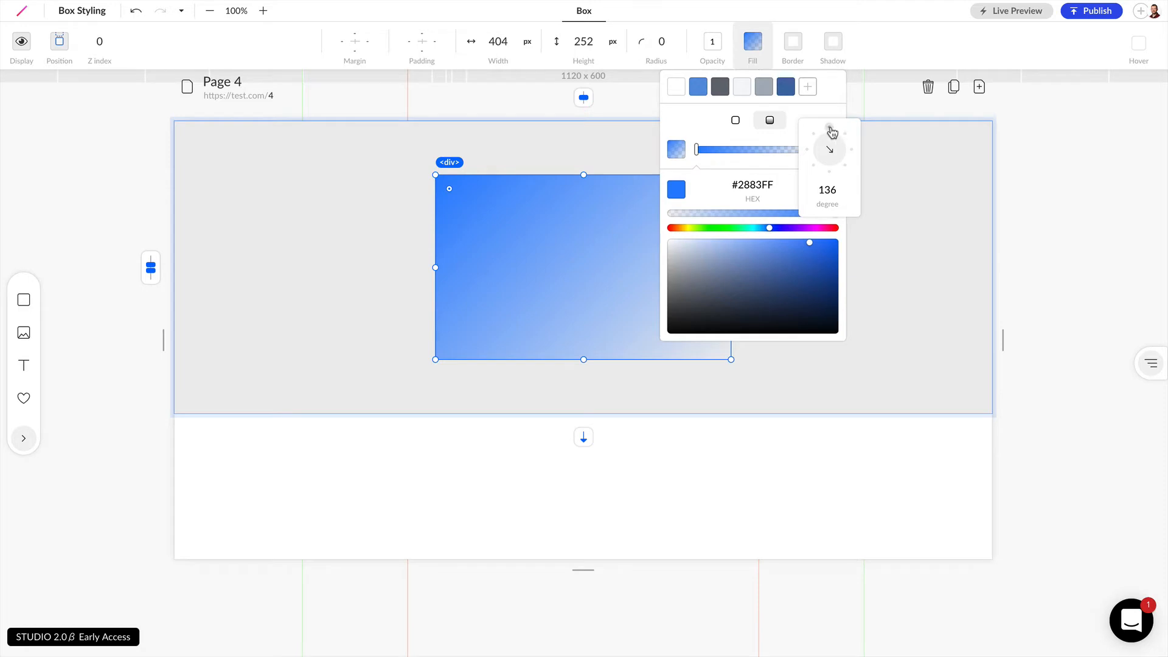
click(829, 128)
click(851, 150)
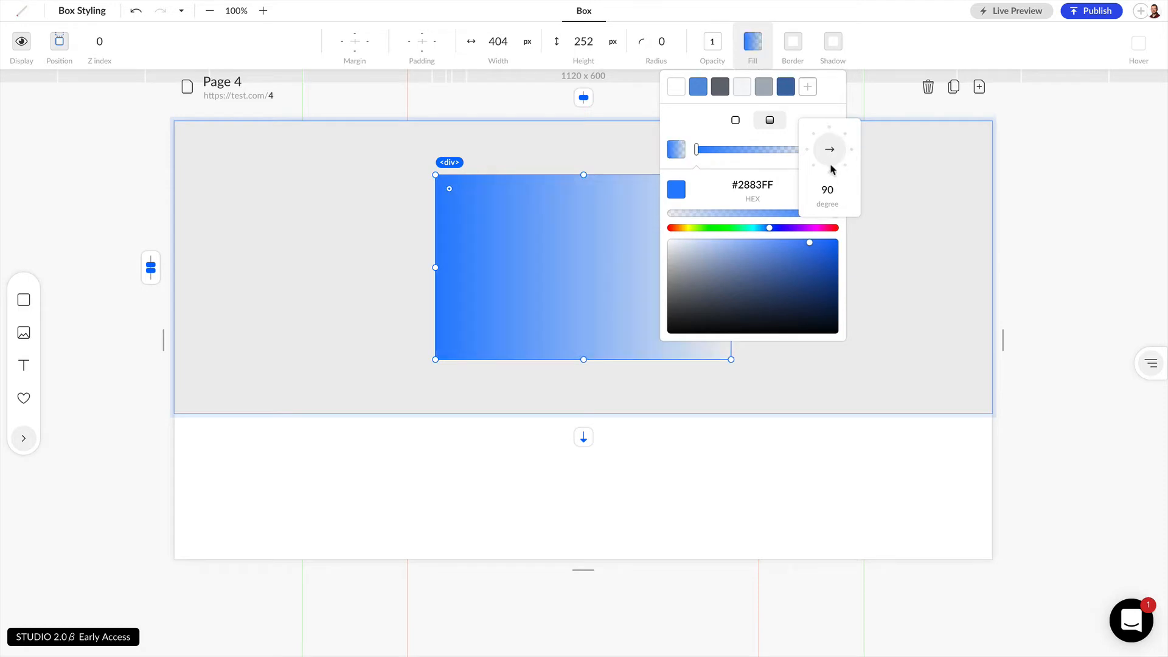
click(830, 173)
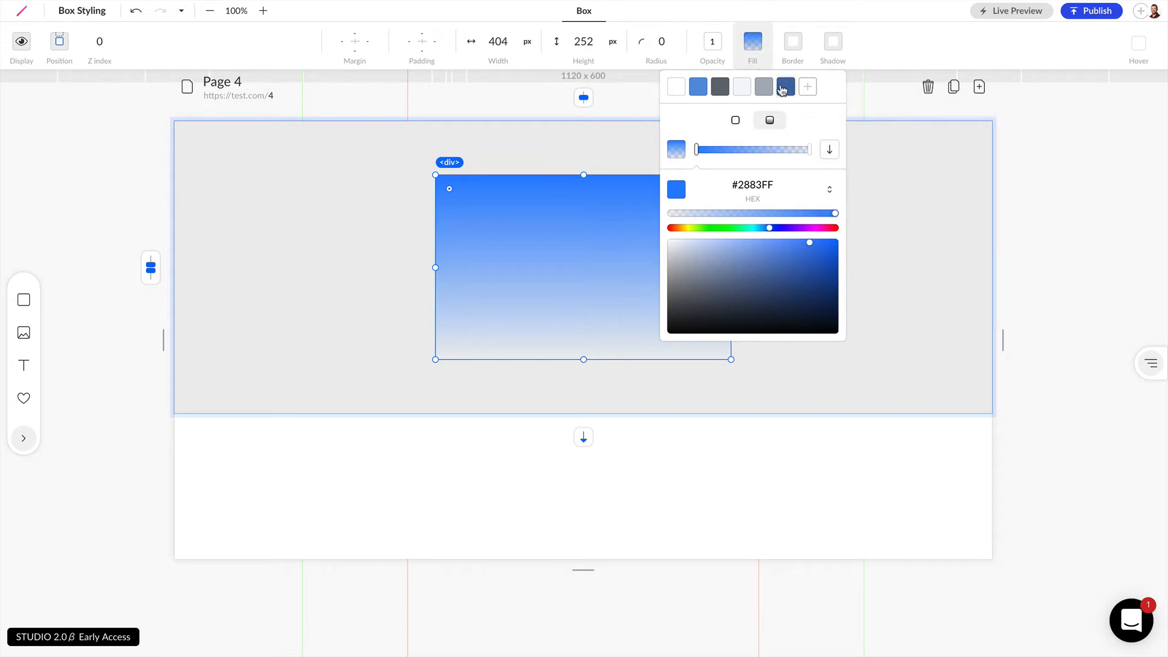
Fill the inner box with the saved dark blue (46, 96, 161, alpha 0.9) and the outer box with the saved pale grey #F5F7FA.
click(786, 88)
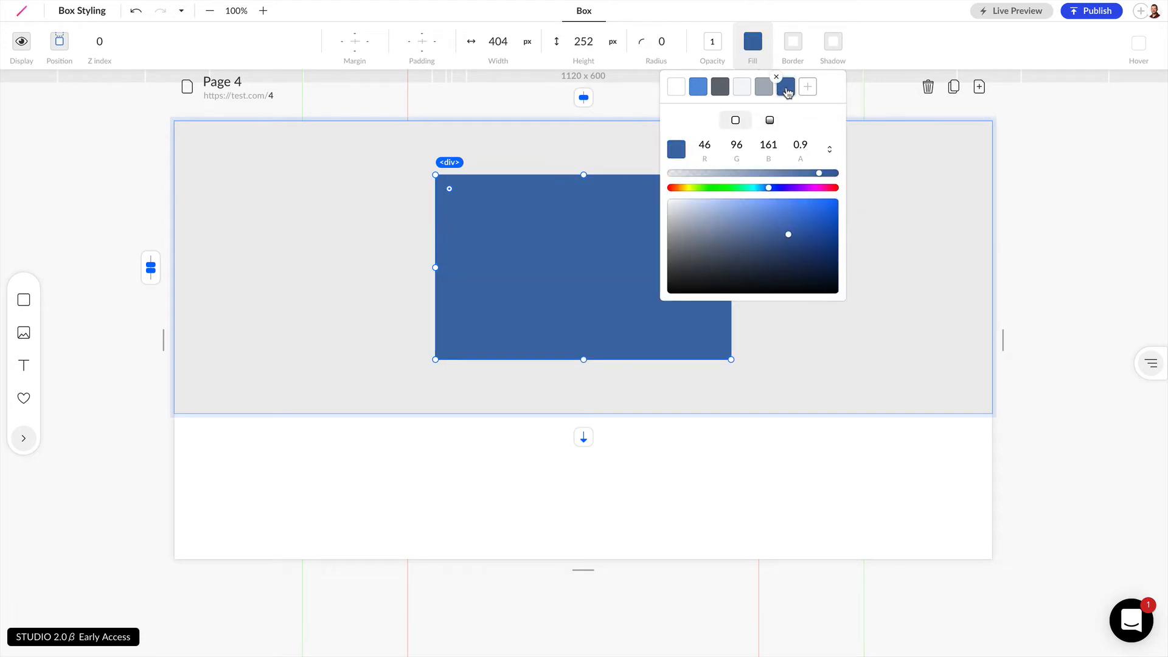
click(886, 205)
click(886, 205)
click(752, 43)
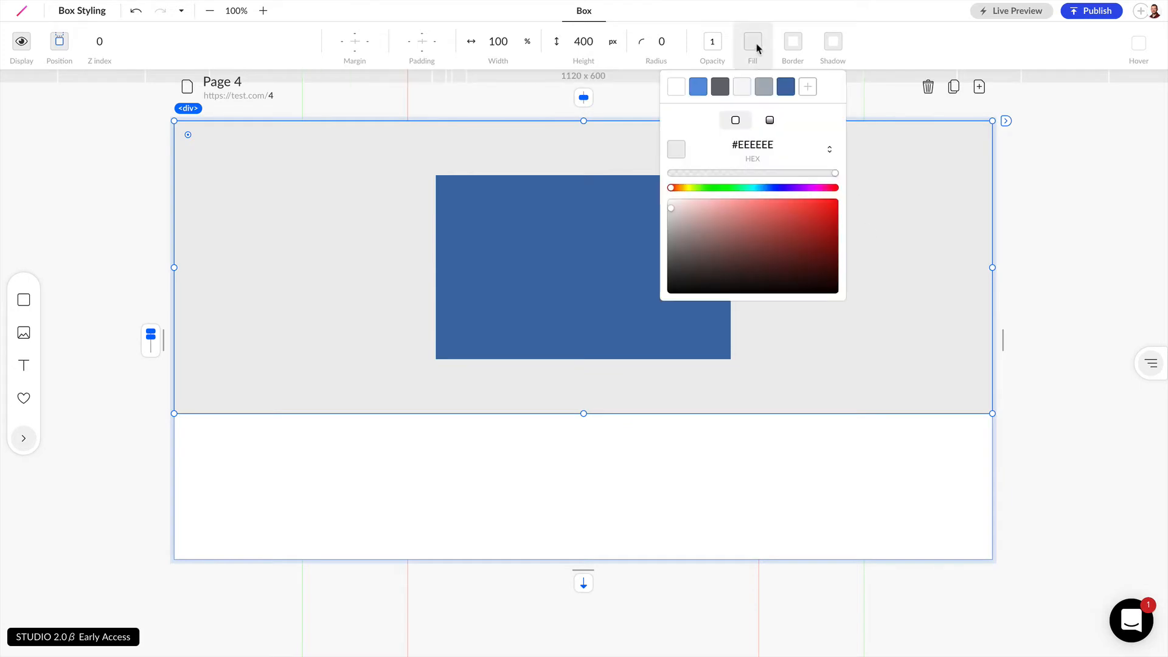
click(742, 91)
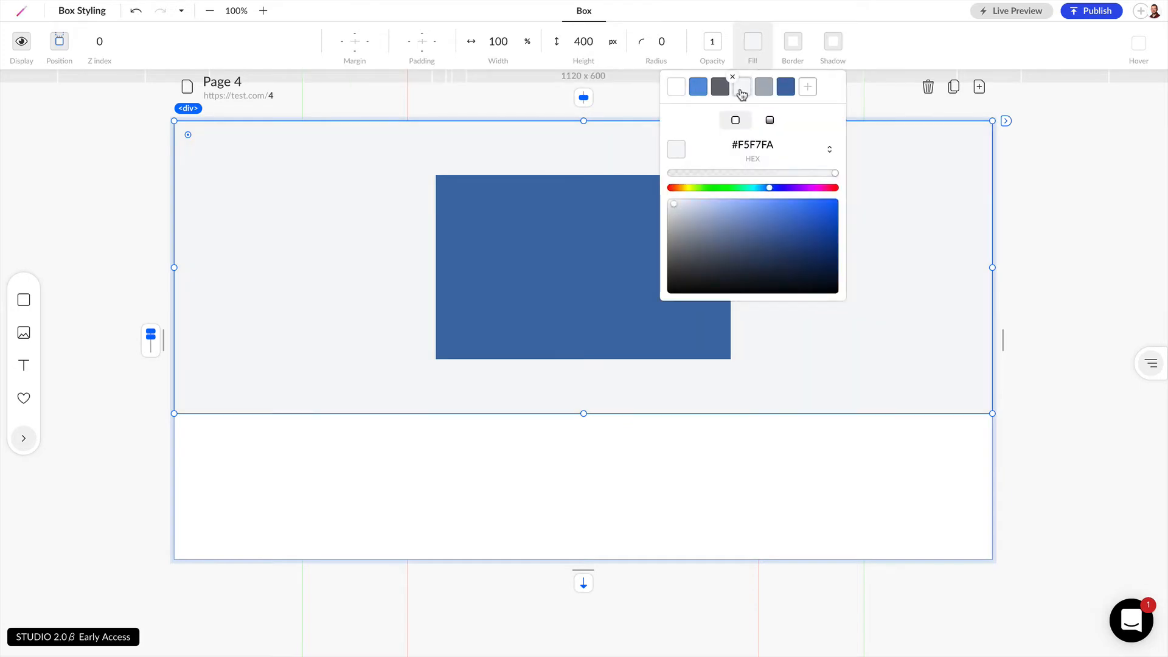
Give the inner box separate right and left borders, each with a width of 5.
click(488, 305)
click(486, 304)
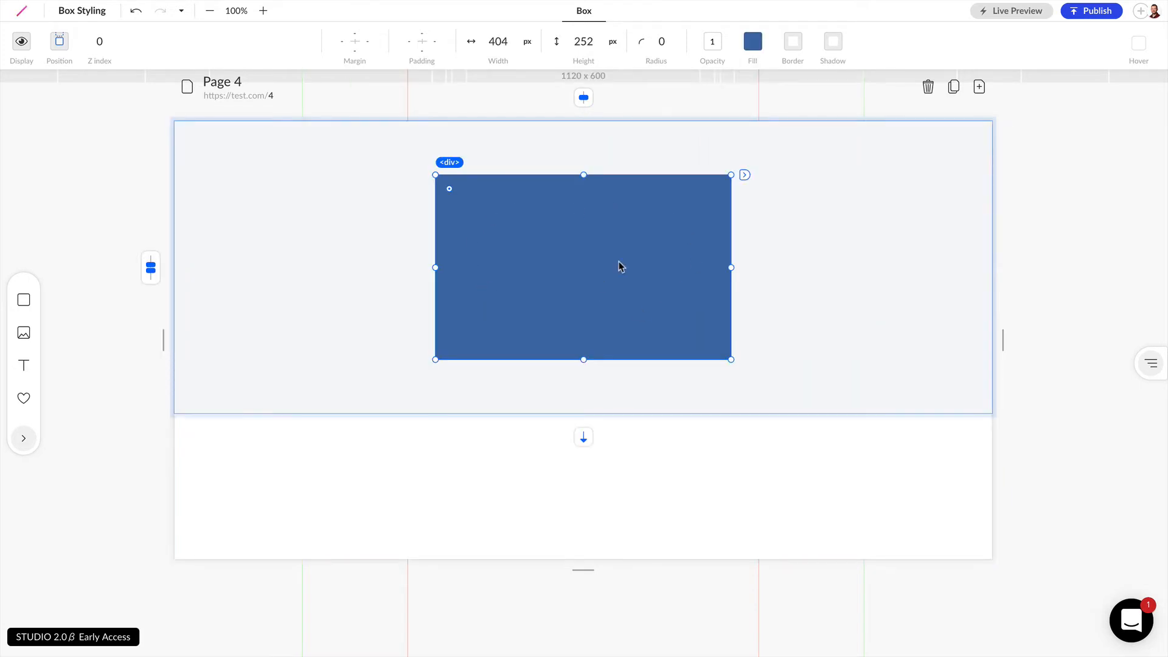
click(794, 44)
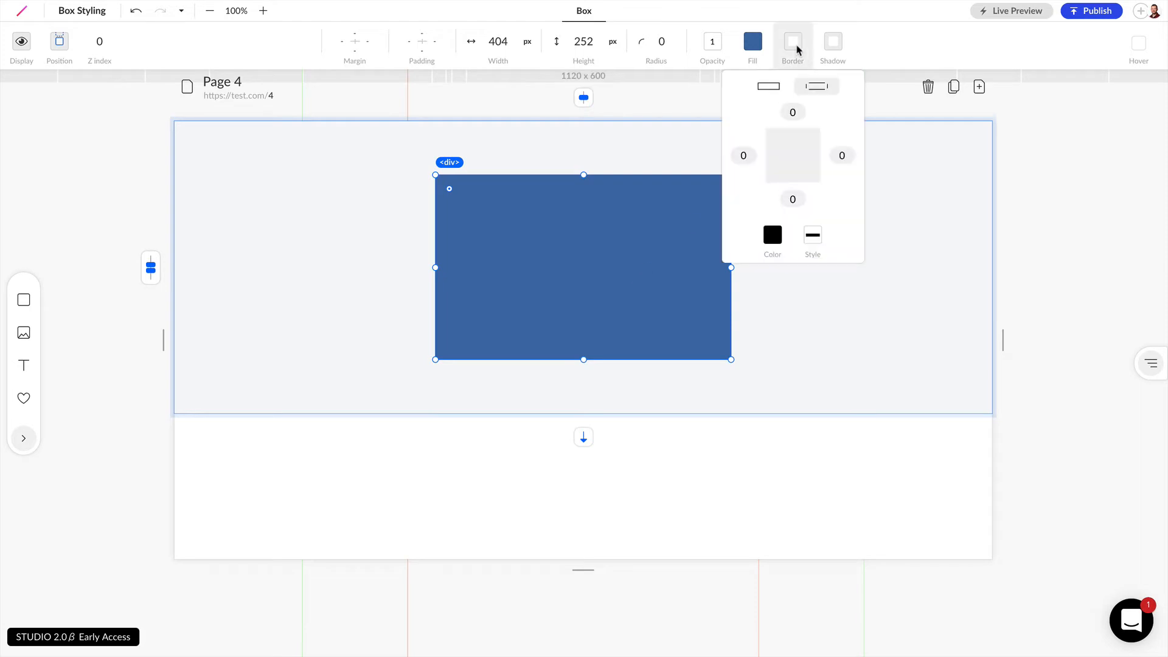
click(842, 156)
text(5)
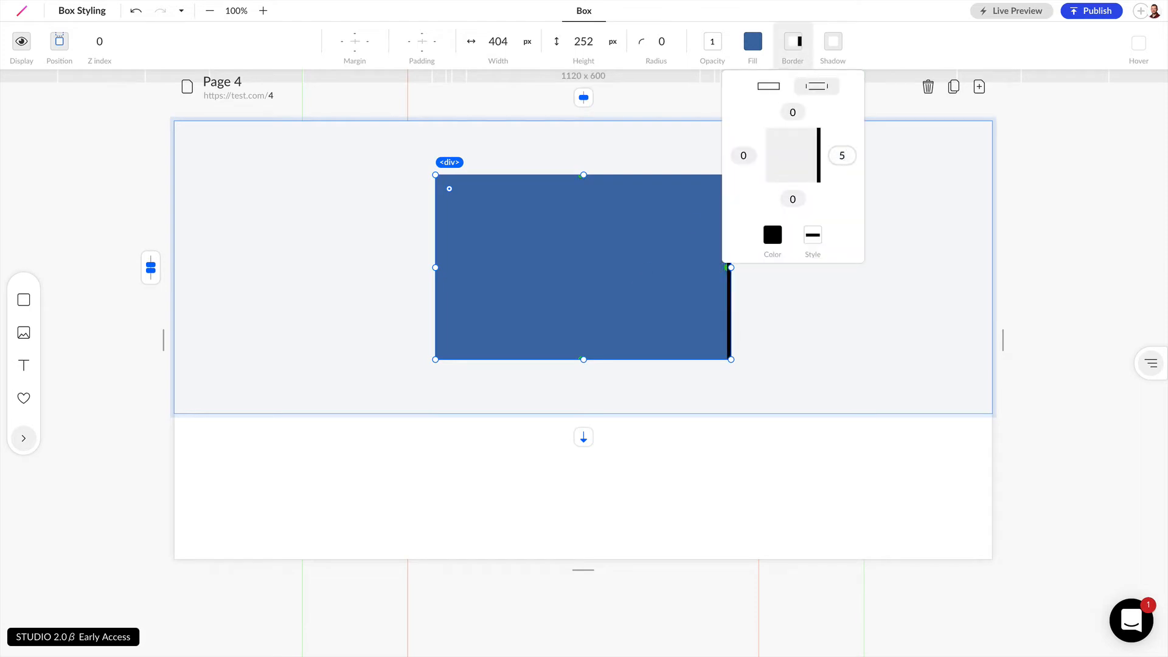
click(742, 155)
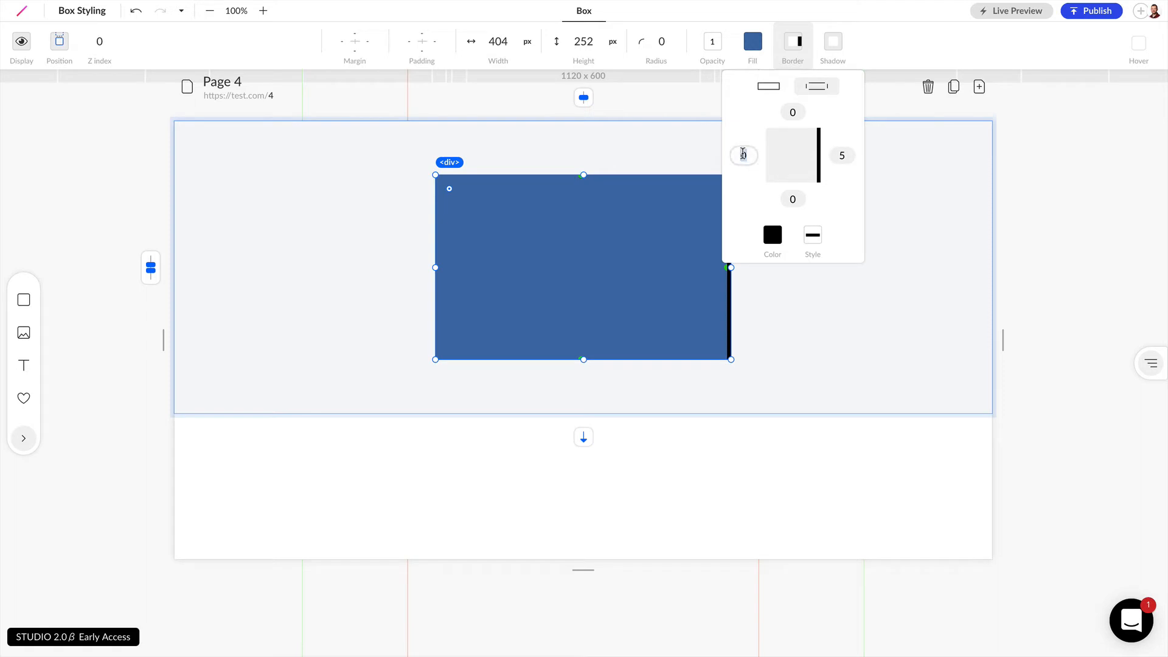
text(5)
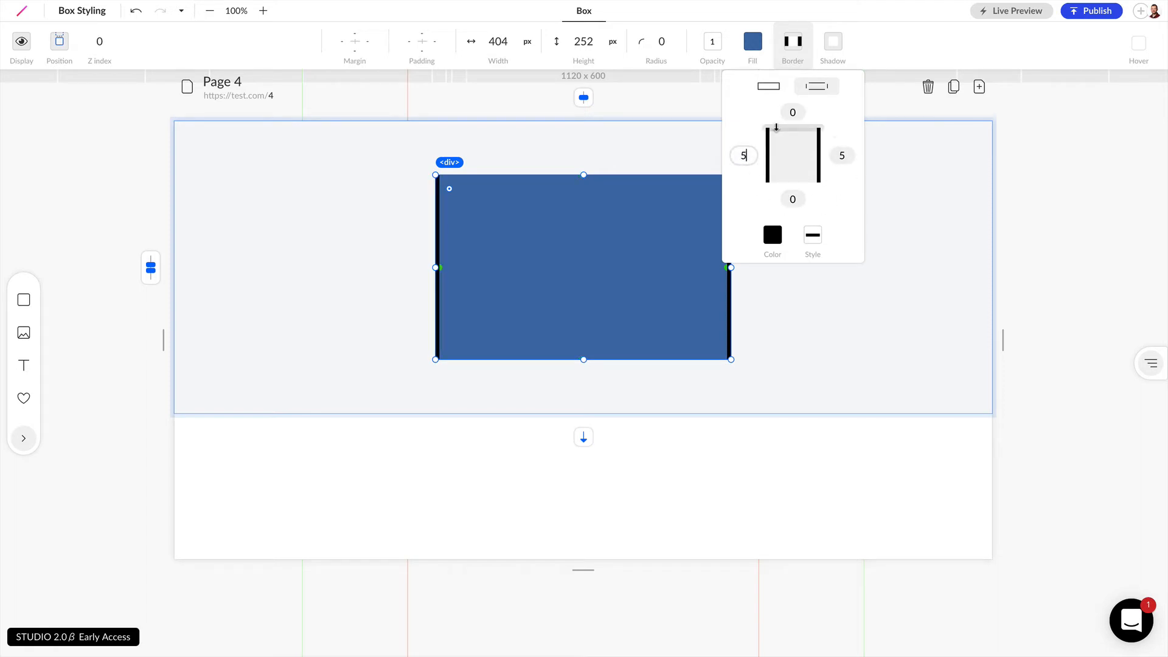
Switch the inner box to a uniform border on all four sides, trying a width of 20 and settling on 5.
click(769, 87)
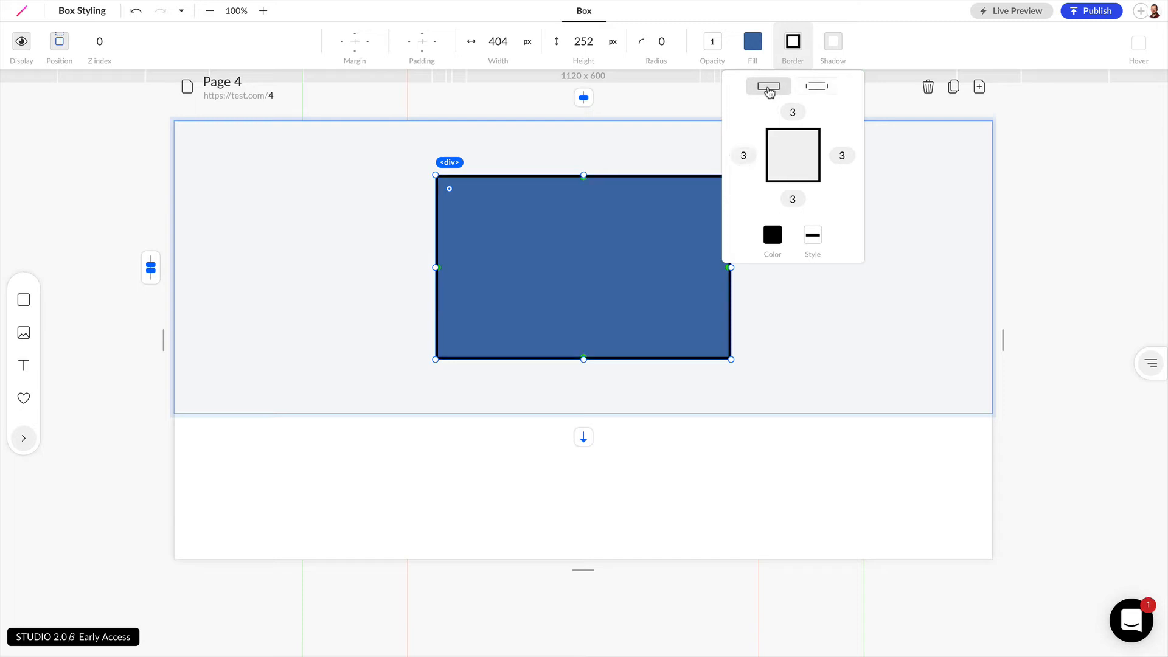
click(795, 112)
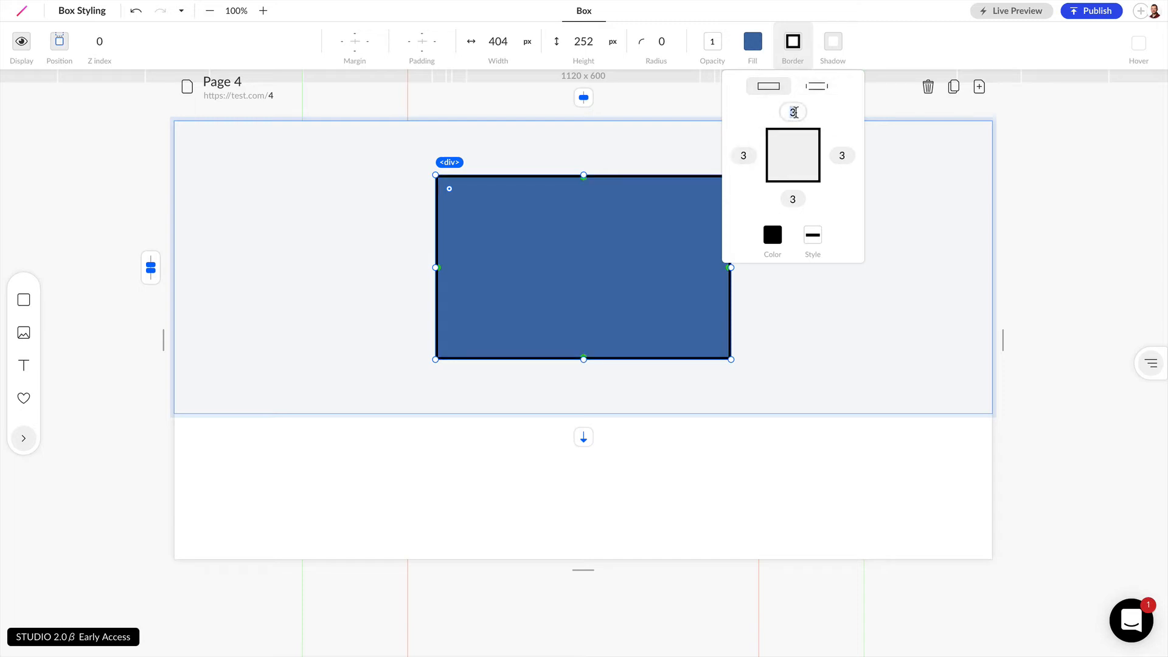
text(20)
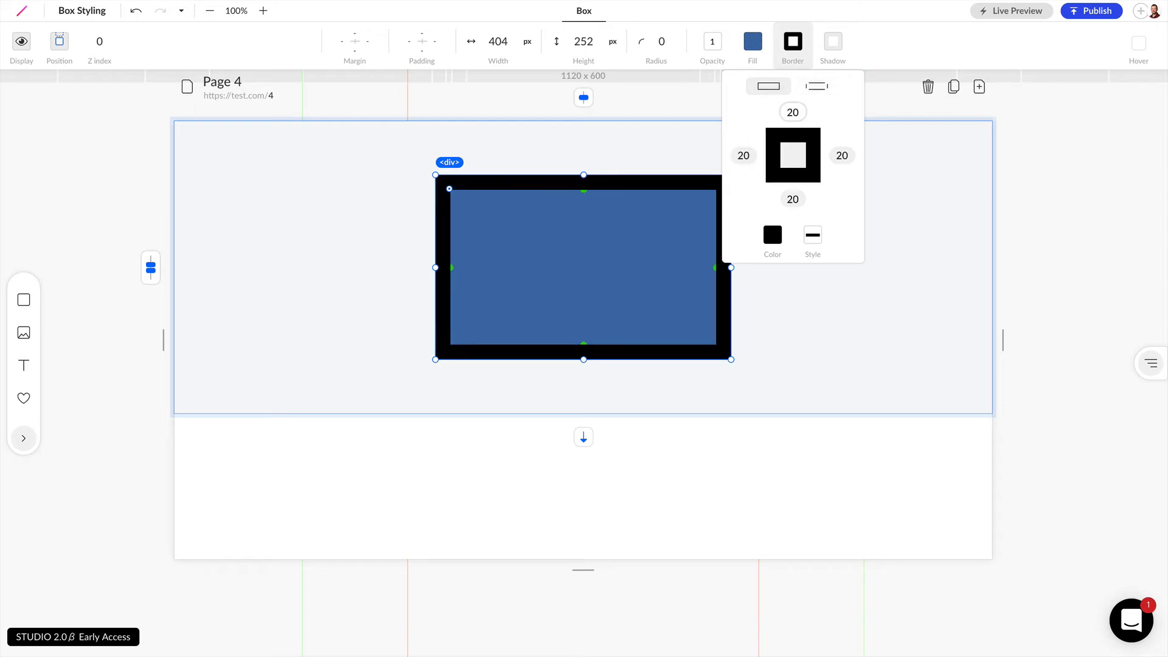
key(BackSpace)
key(BackSpace)
text(5)
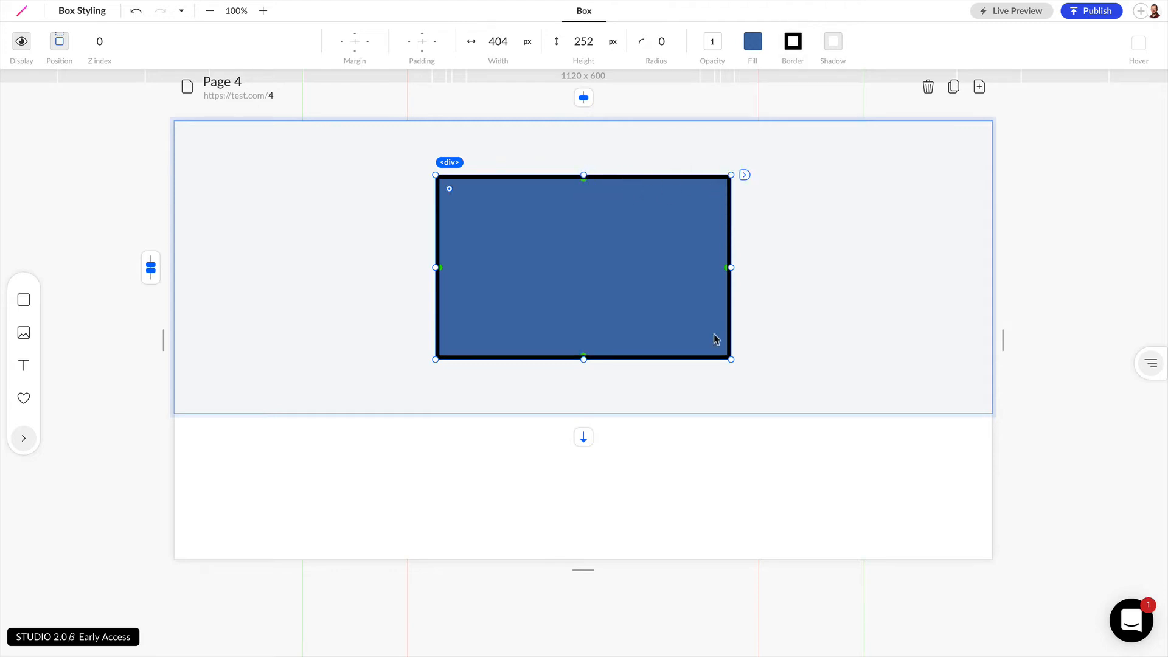
Change the inner box's border colour to white #FFFFFF.
click(793, 41)
click(773, 236)
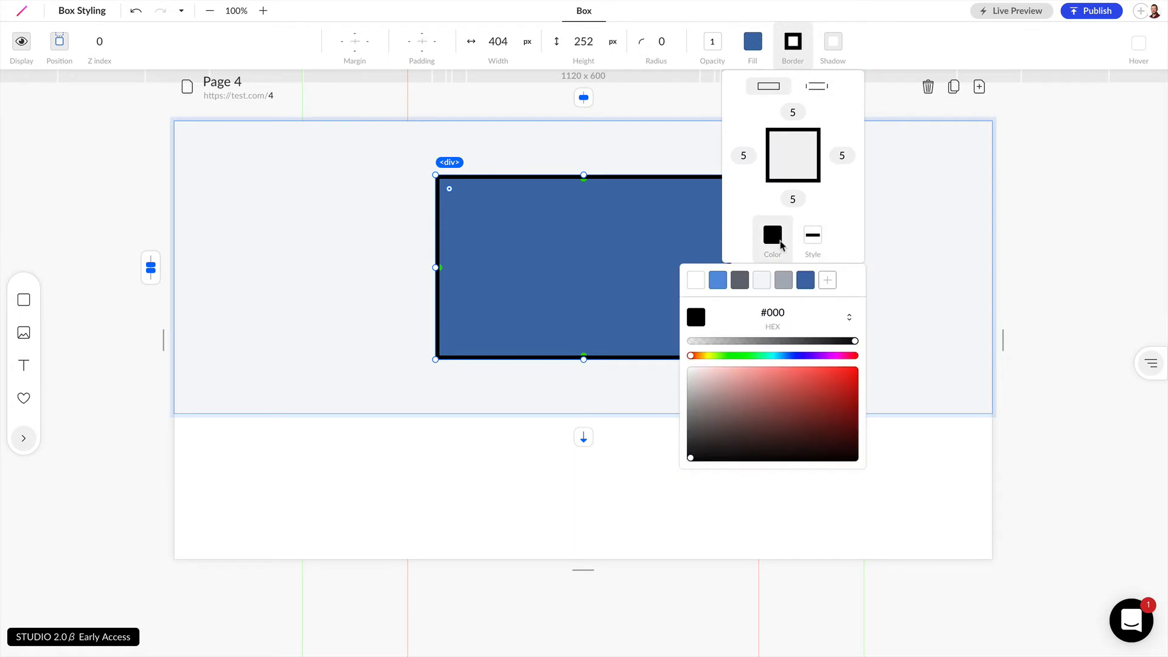
click(696, 282)
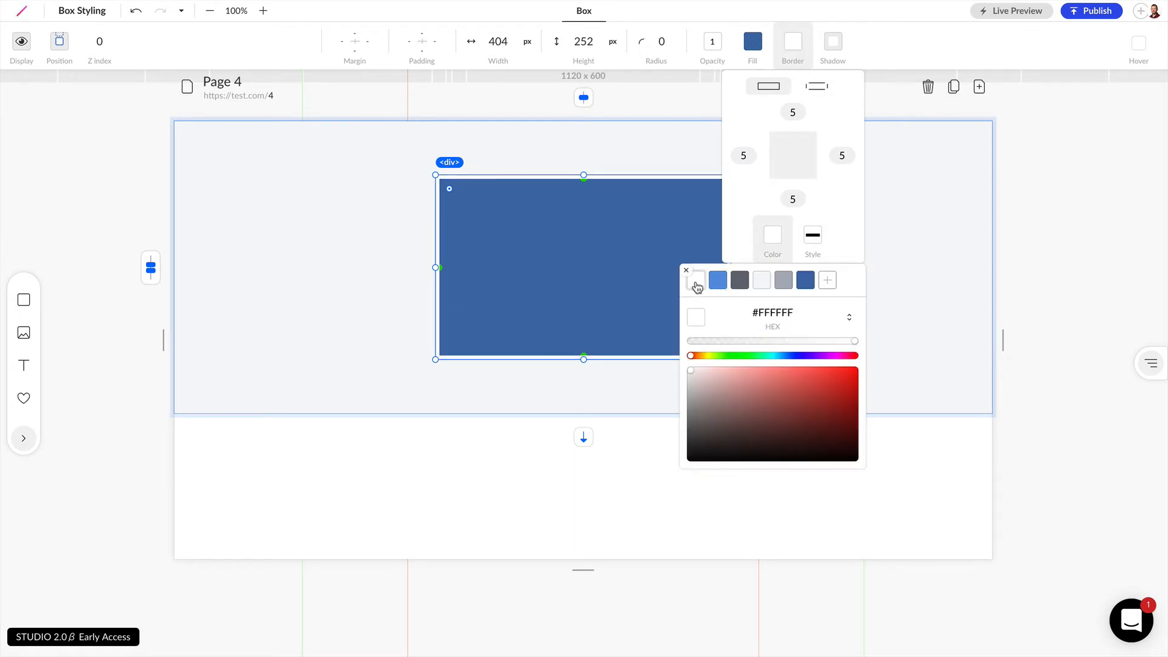
Try the dashed, dotted and double border styles on the inner box and return to the solid style.
click(813, 234)
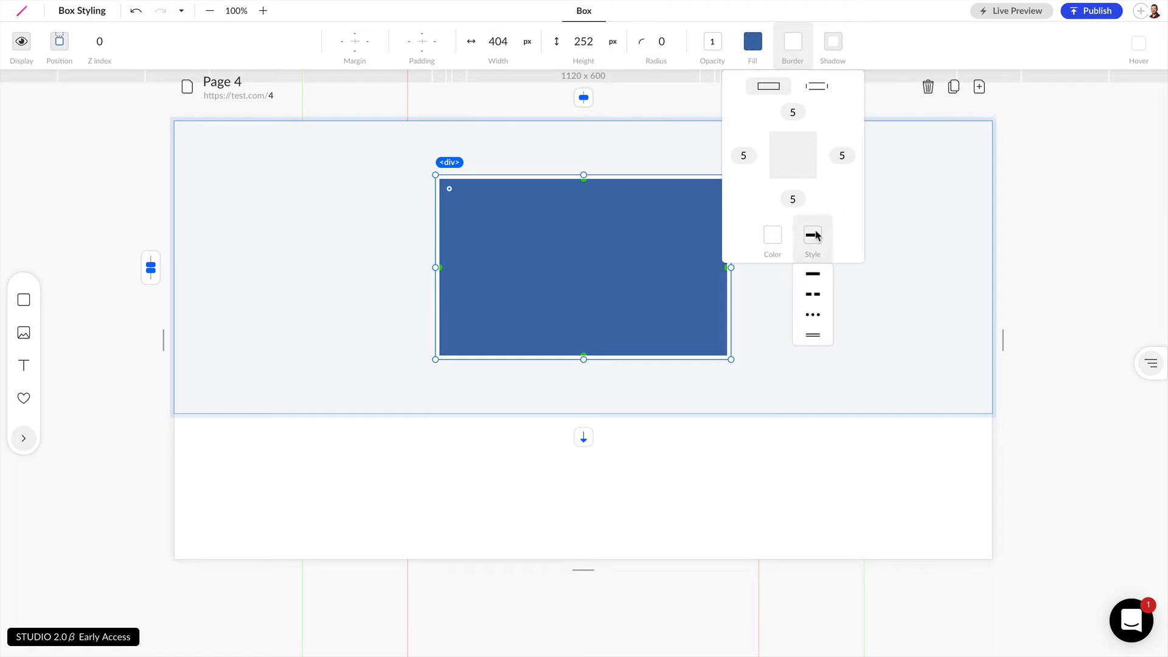
click(812, 294)
click(813, 315)
click(813, 335)
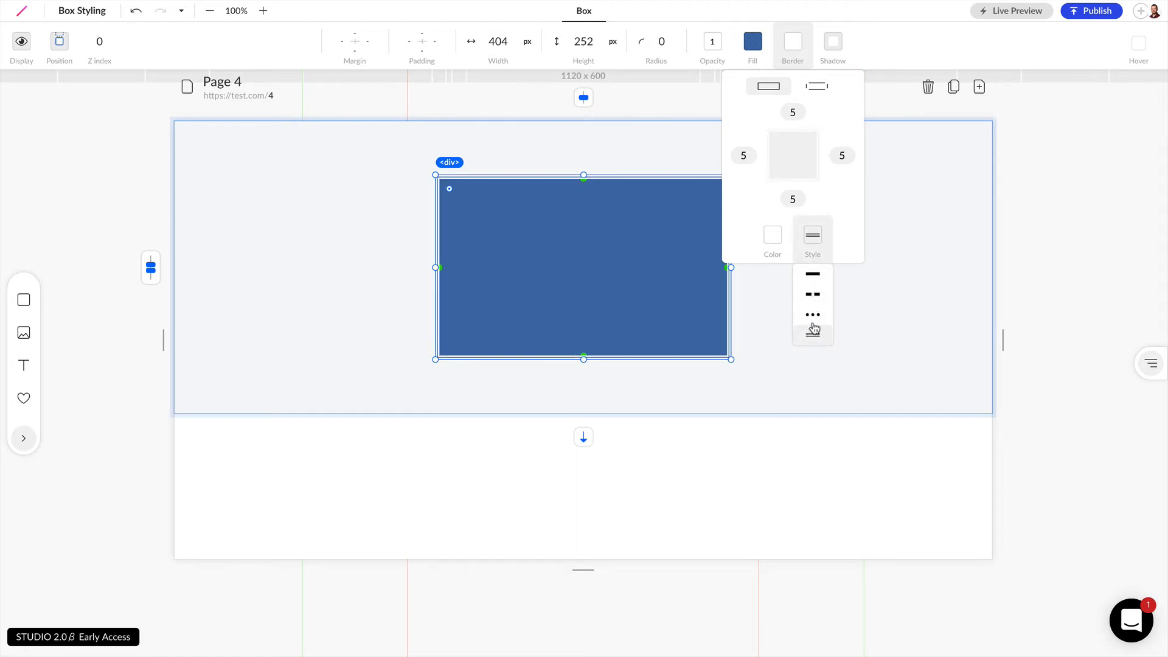
click(685, 207)
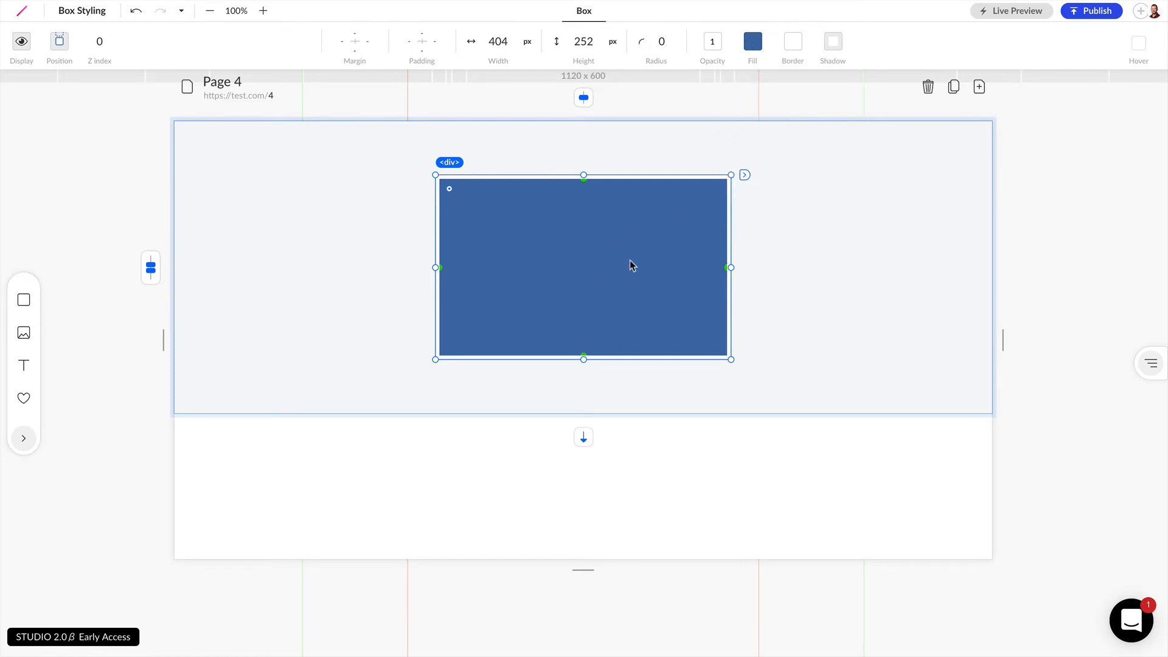
Lower the inner box's opacity to 0.5.
click(713, 43)
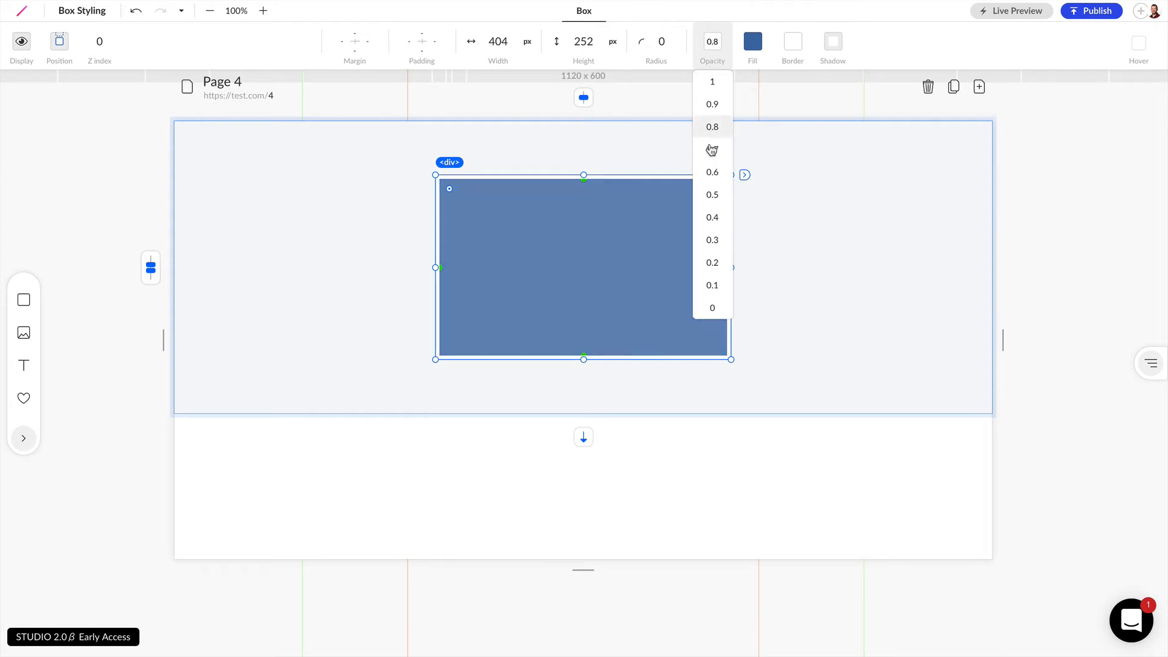
click(712, 194)
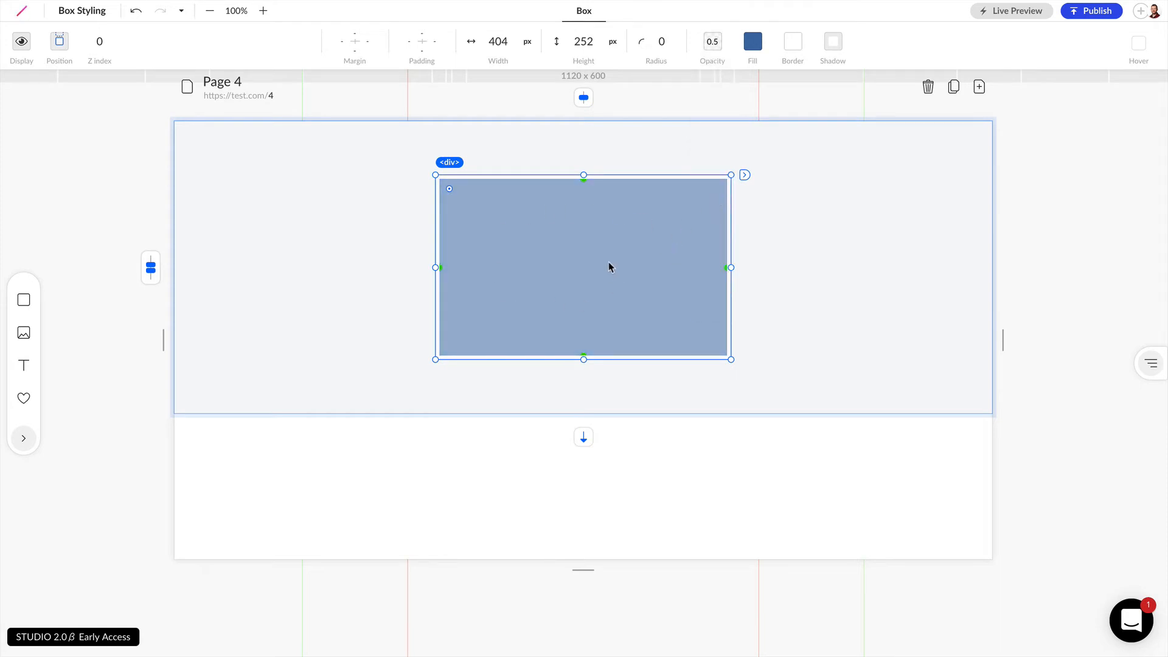
click(374, 267)
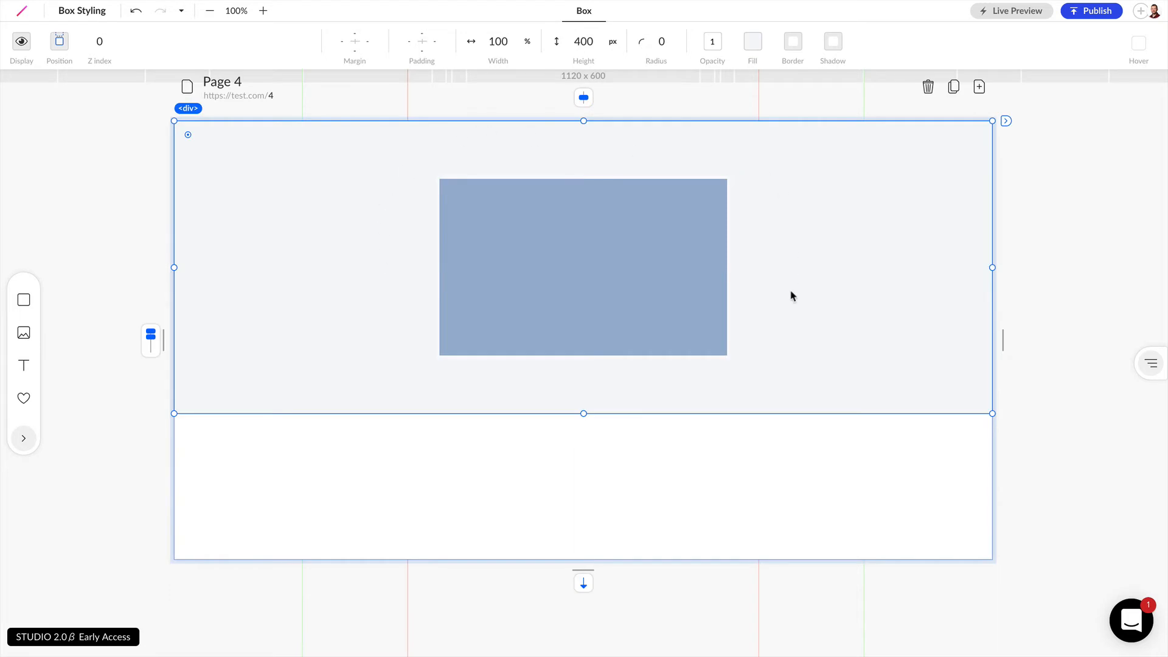
Set the inner box's opacity to 0.9.
click(637, 261)
click(712, 41)
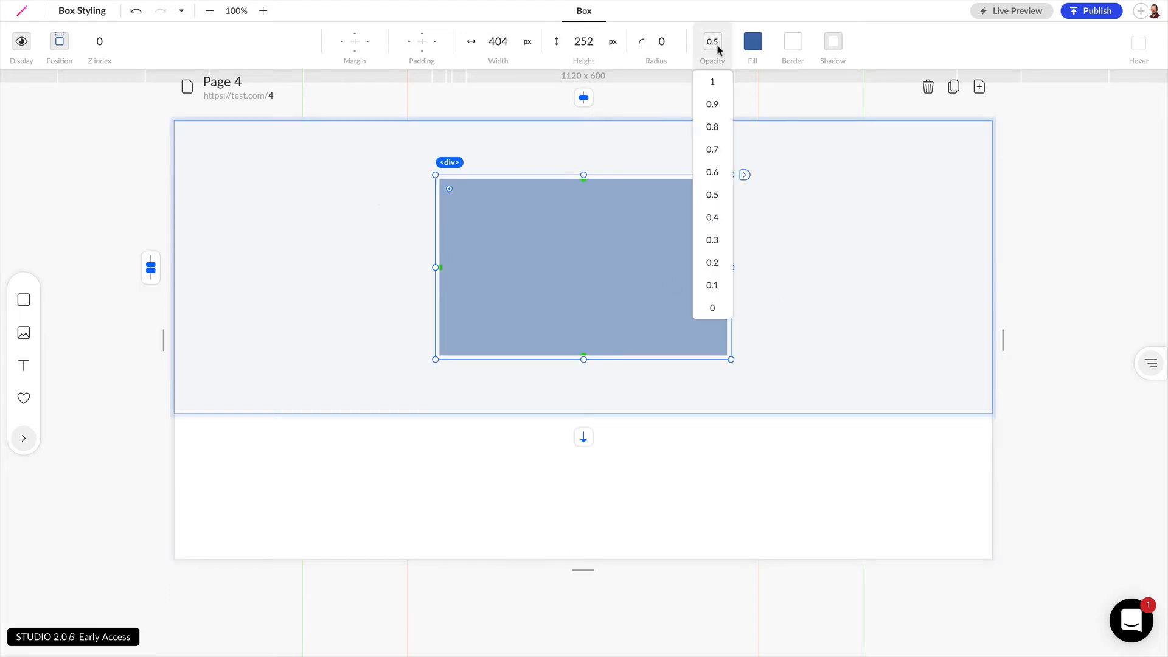
click(713, 106)
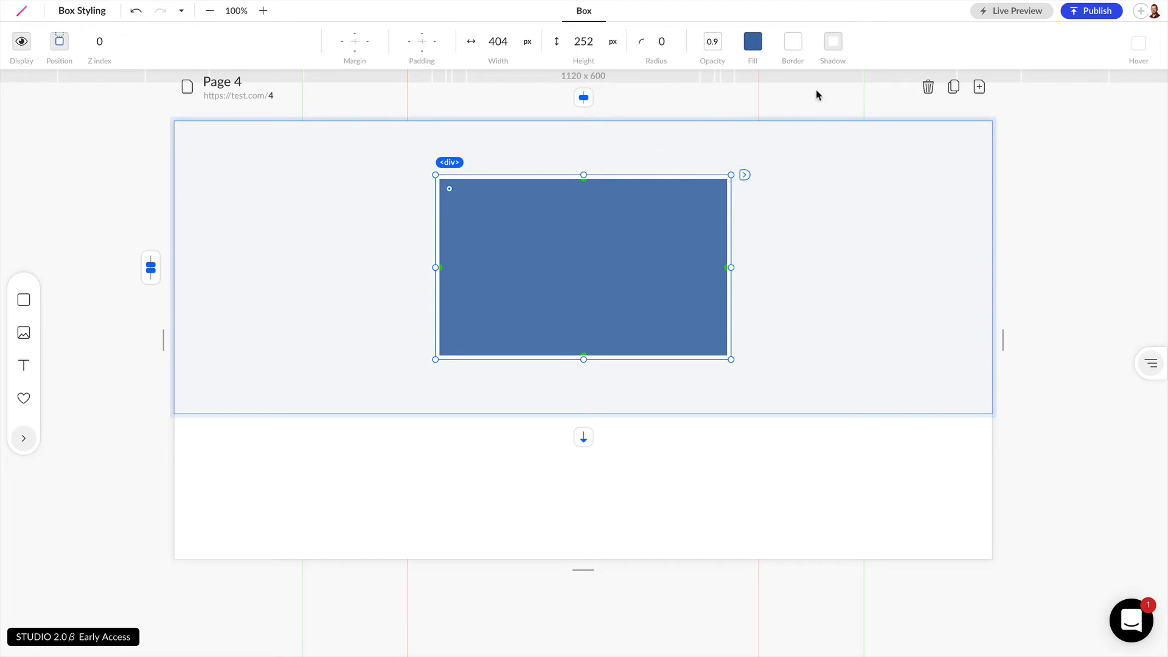
Try the shadow presets on the inner box, including the X 3, Y 3 one, and apply the preset with Y 2 and blur 5.
click(834, 44)
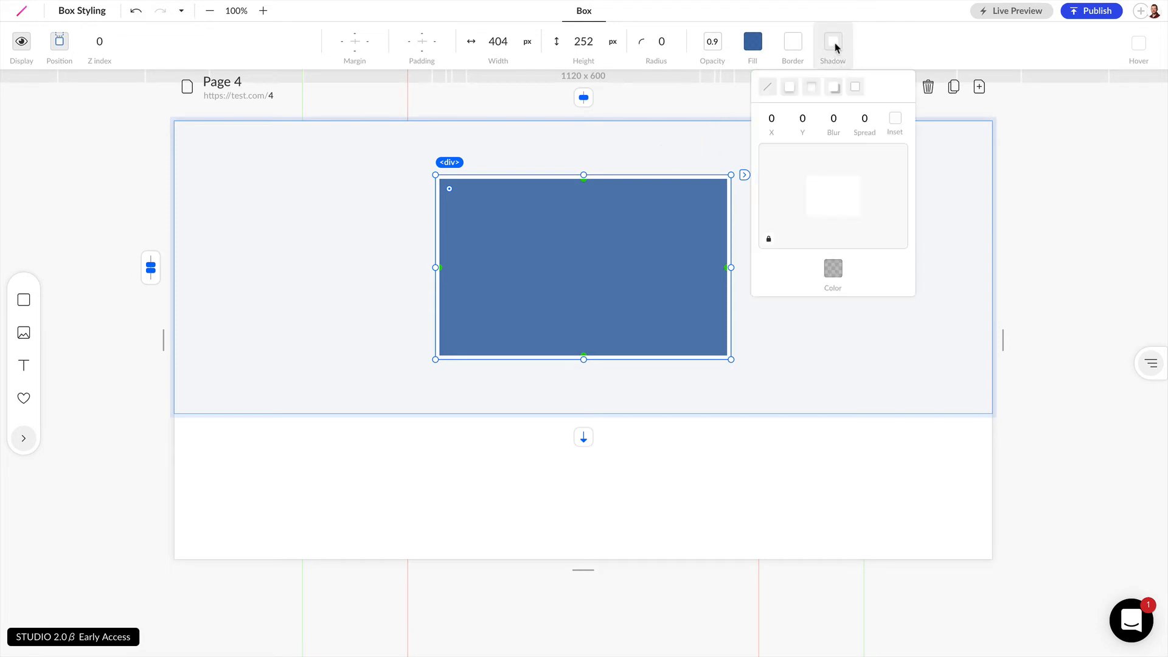
click(790, 90)
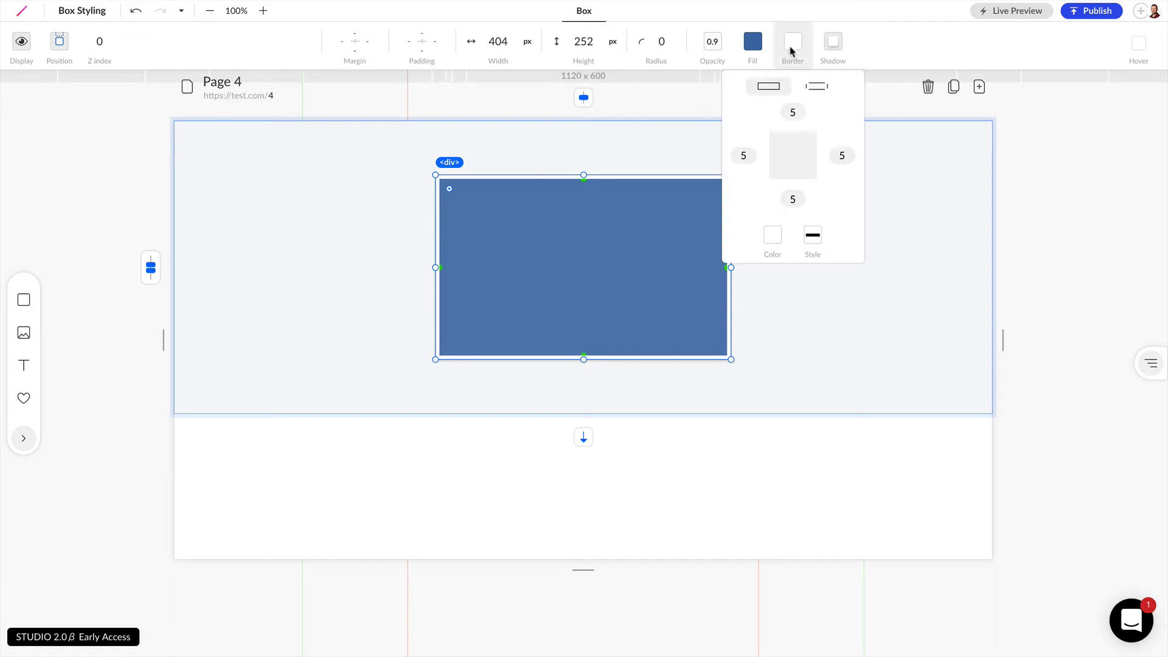
mouse_move(827, 48)
click(833, 87)
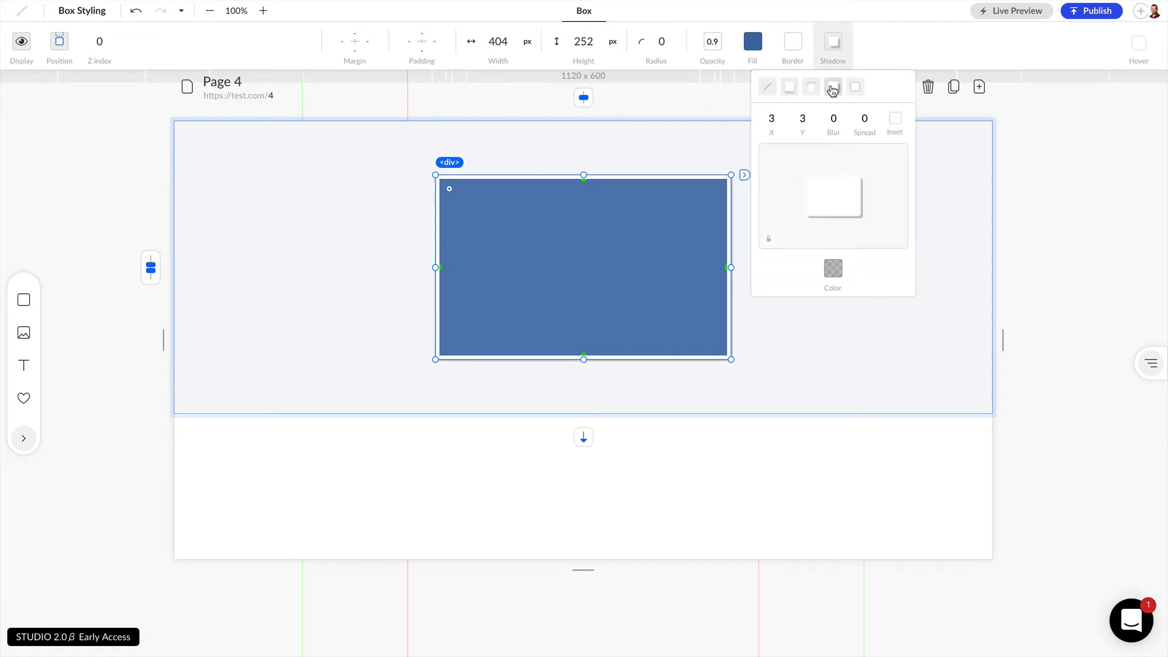
mouse_move(837, 42)
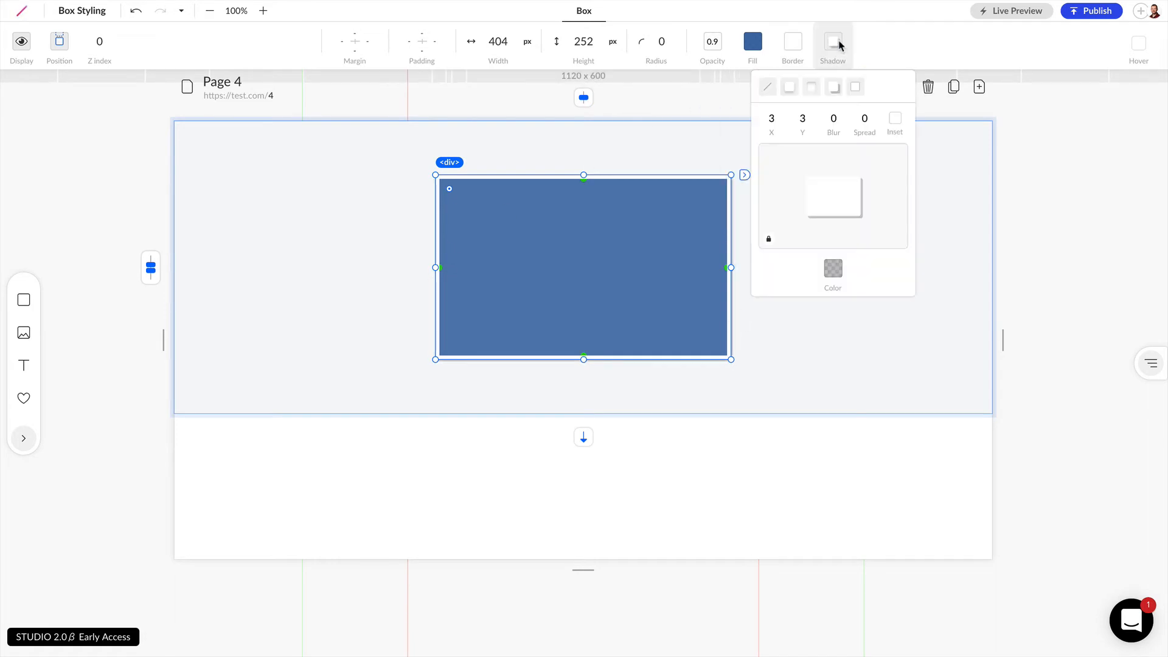
click(793, 88)
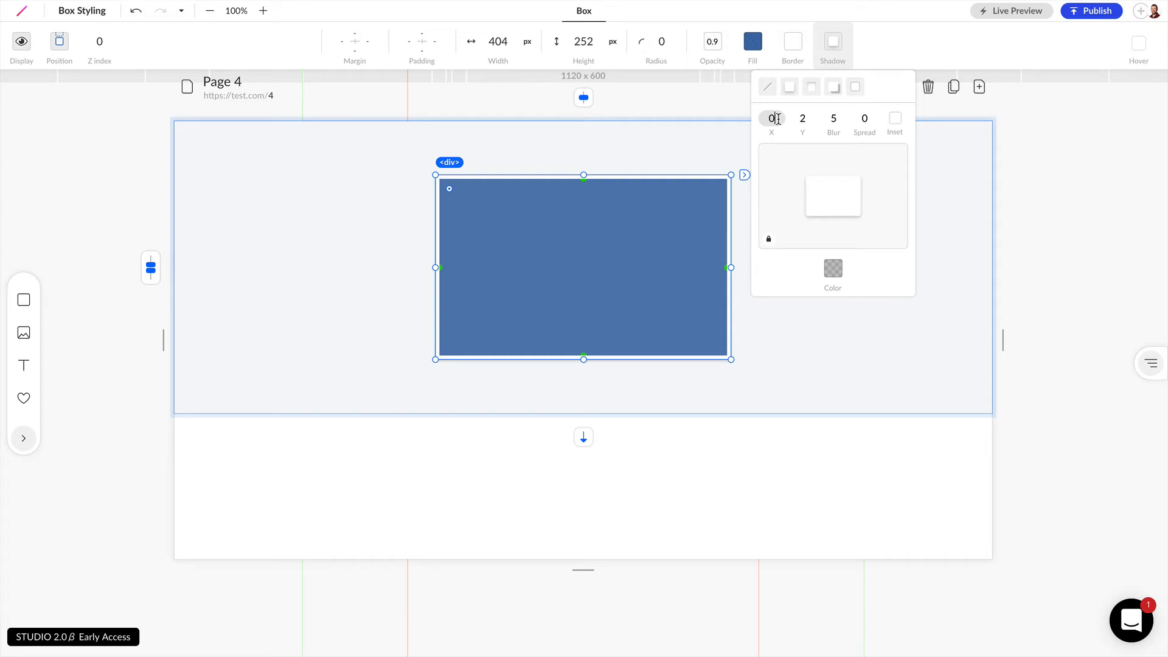
Set both the X and Y offsets of the inner box's shadow to 50.
click(777, 119)
key(Return)
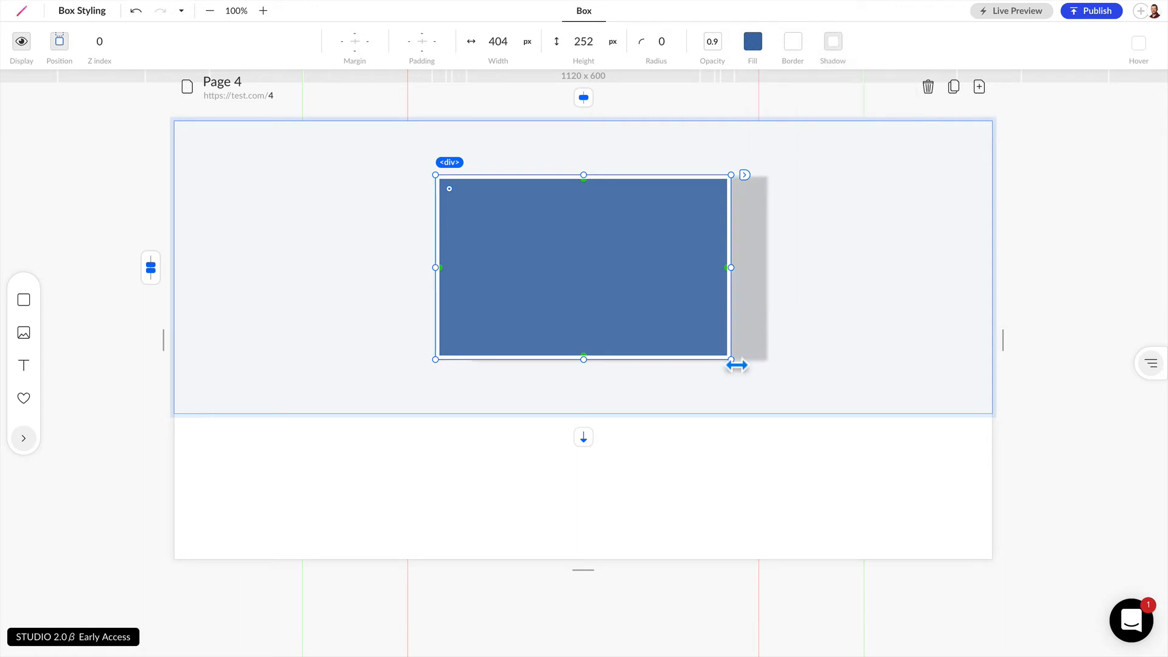
click(747, 42)
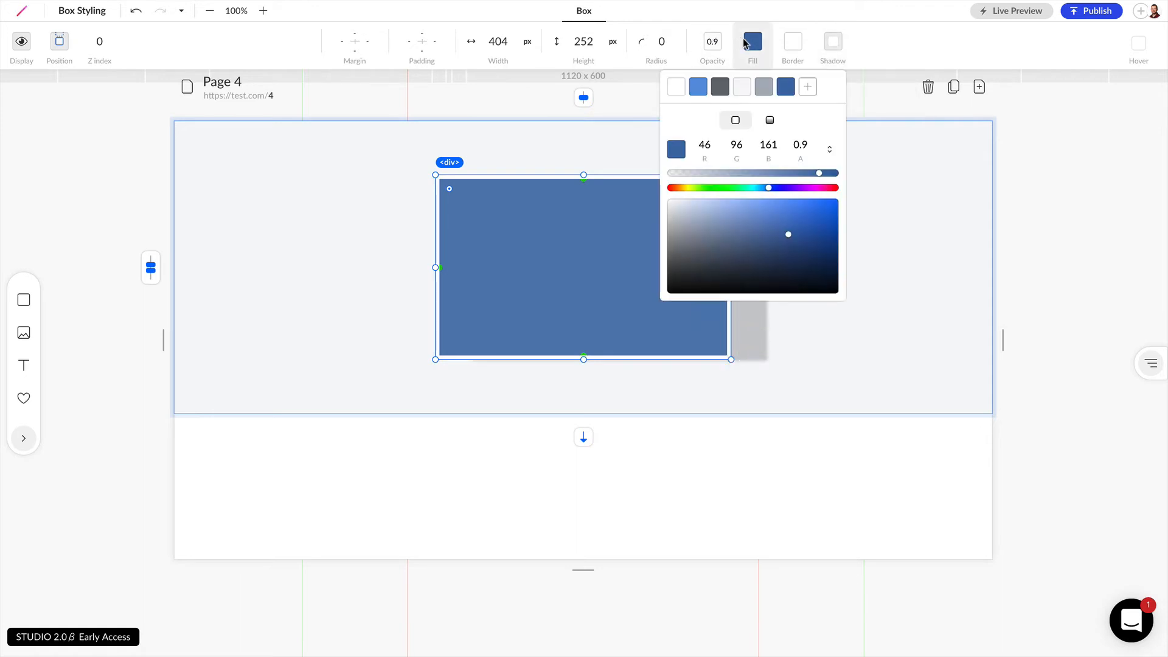
click(832, 41)
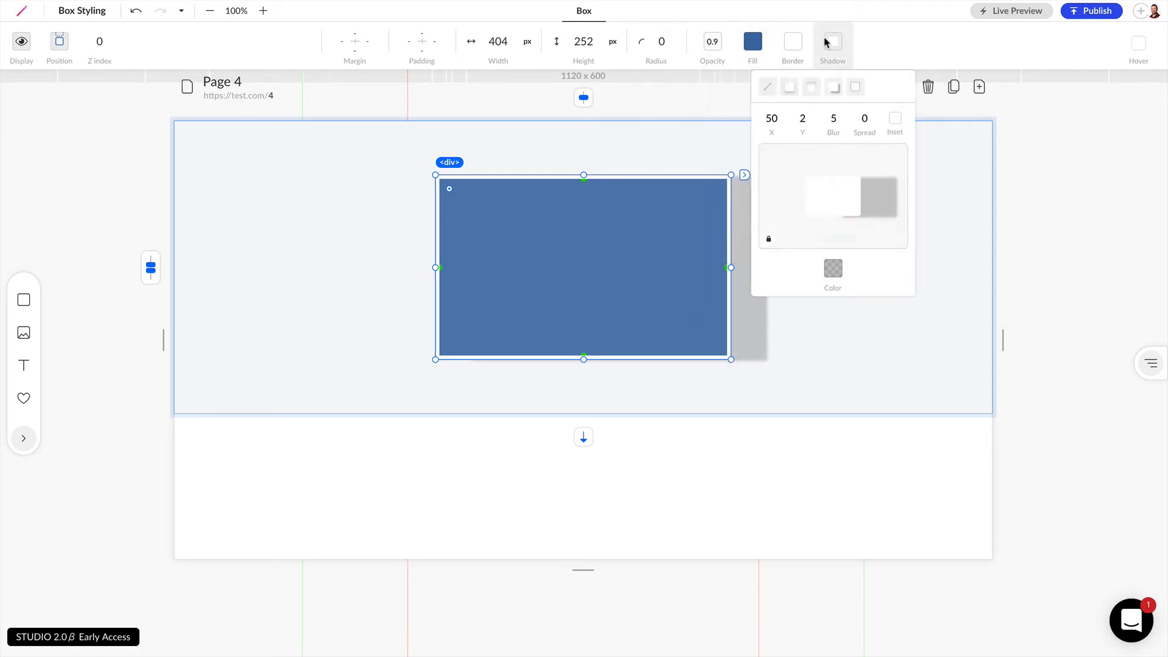
click(802, 119)
text(50)
key(Return)
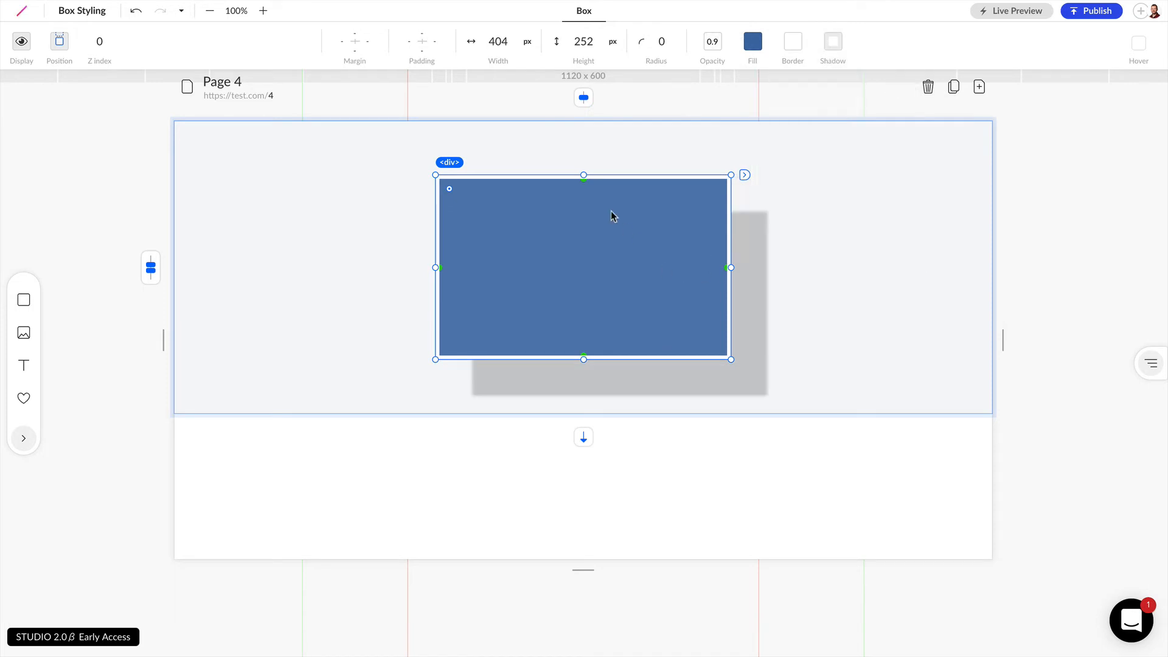
Set the inner box's shadow blur to 20 and its spread to 200.
click(833, 43)
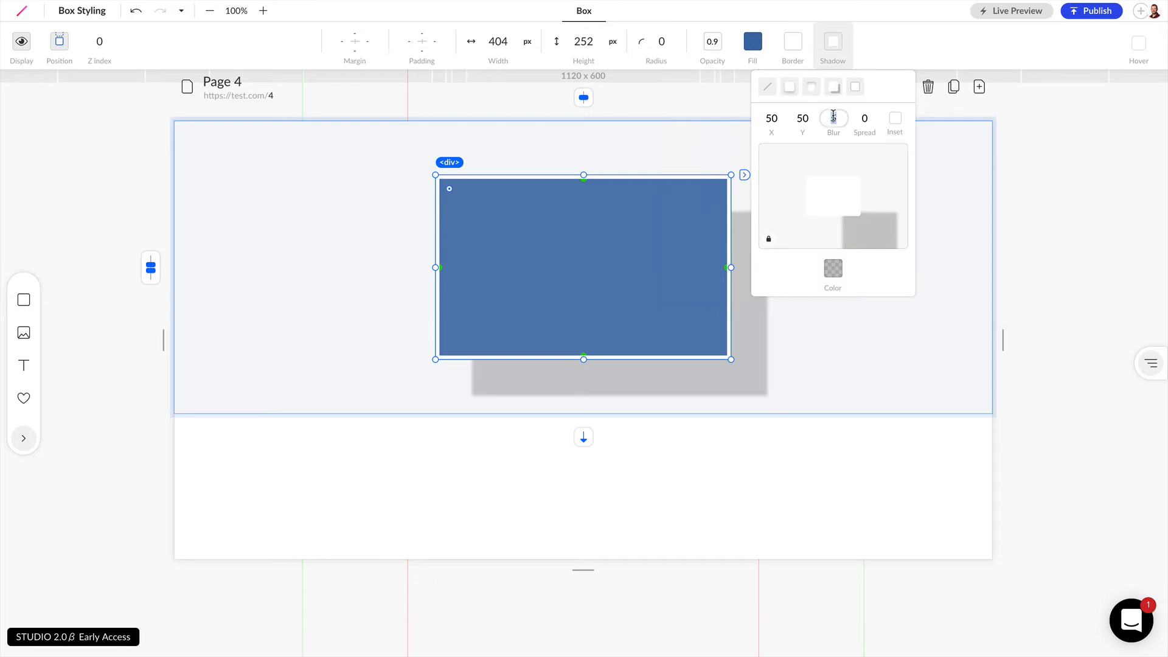
text(20)
key(Return)
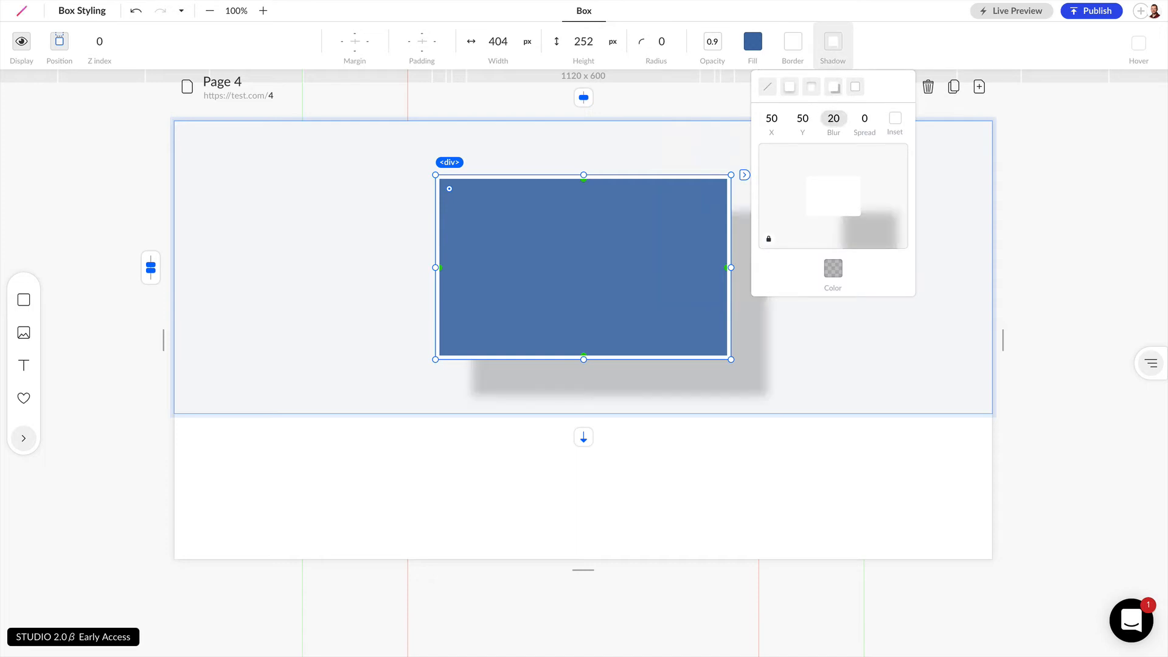
click(864, 120)
text(200)
key(Return)
click(401, 164)
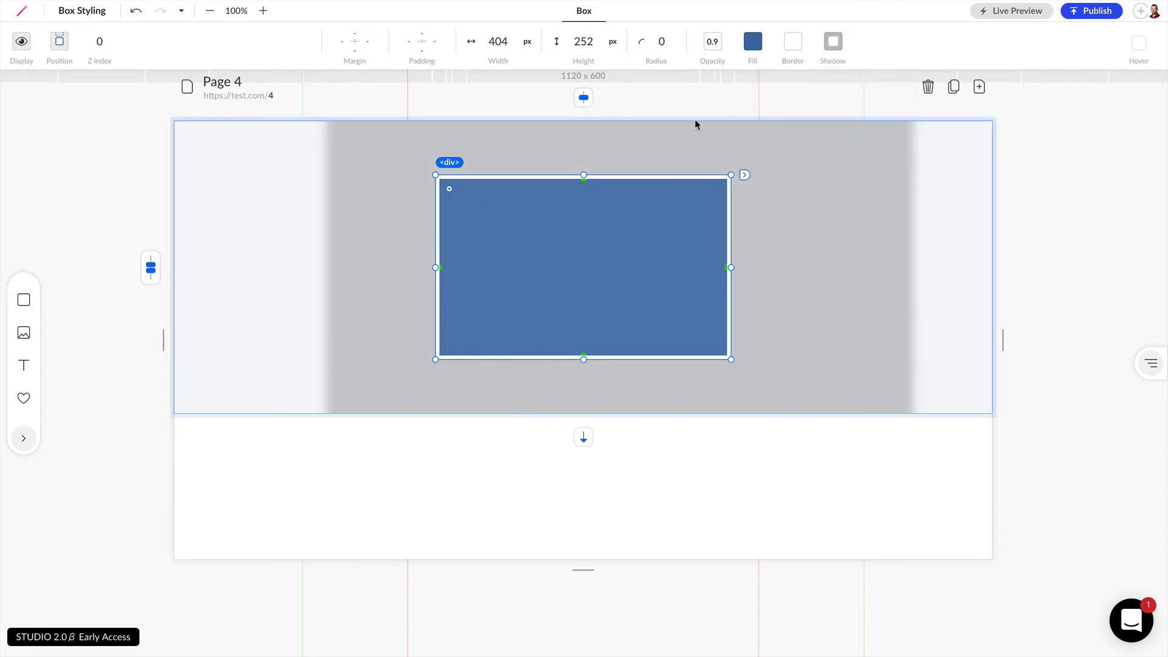
Reduce the spread of the inner box's shadow to 10.
click(831, 48)
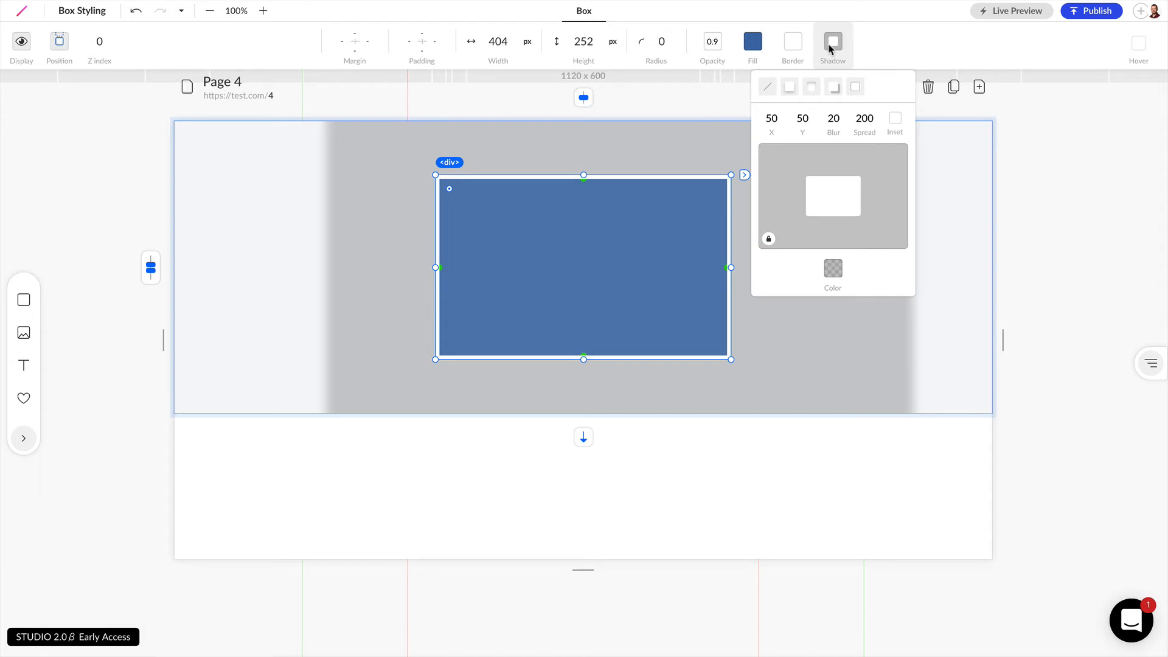
double_click(864, 118)
text(10)
key(Return)
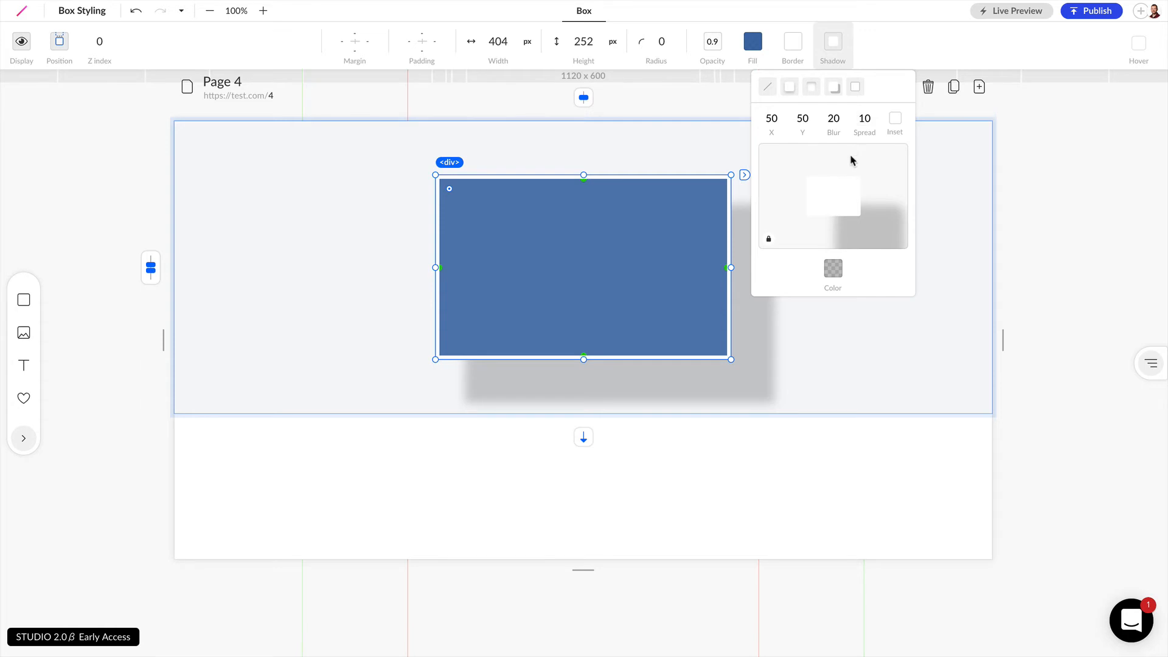
Adjust the inner box's shadow visually in its preview to X 11, Y 6, blur 21 and spread 0.
mouse_move(834, 198)
drag(868, 229, 832, 198)
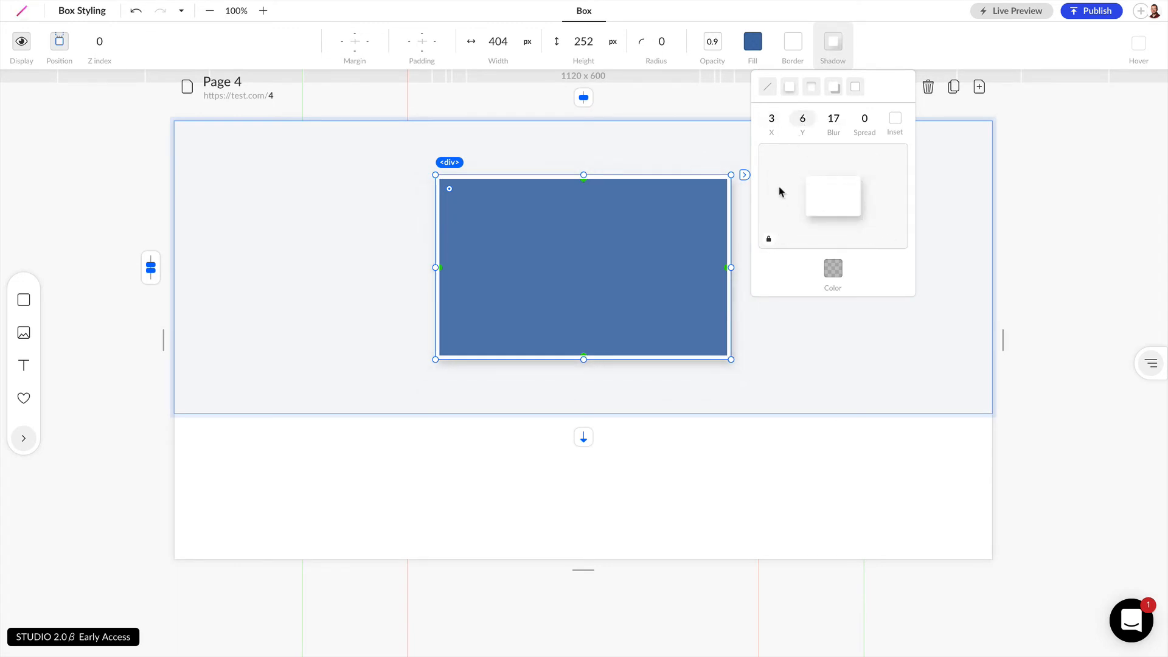
click(769, 242)
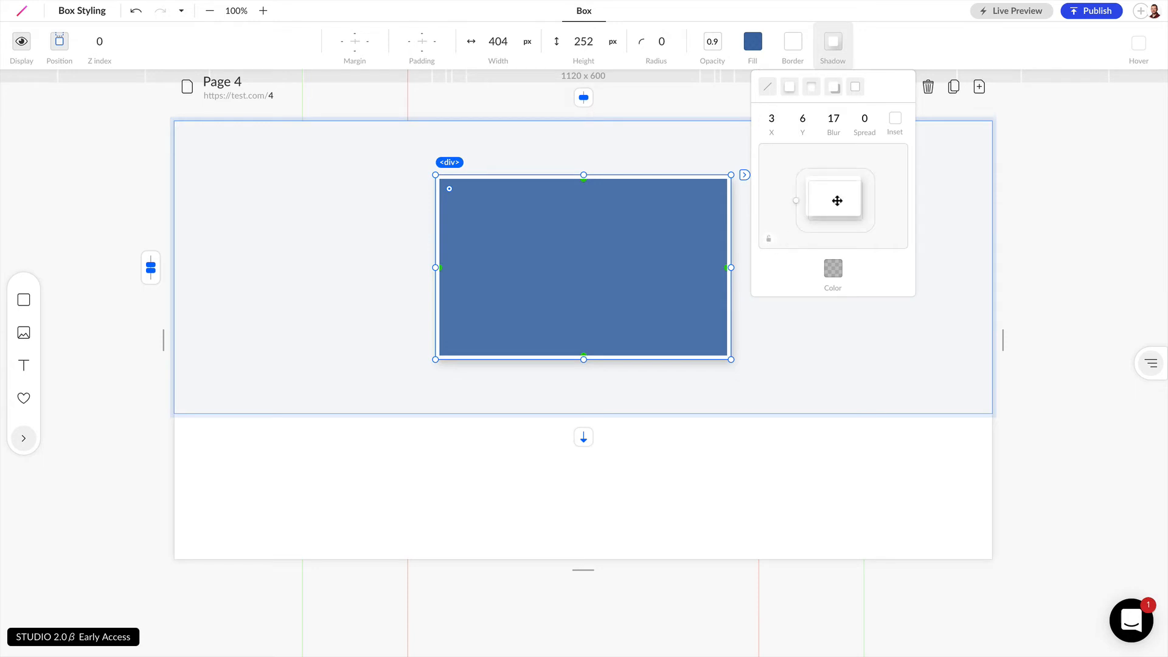
mouse_move(834, 199)
mouse_down()
mouse_move(816, 203)
mouse_move(816, 182)
mouse_move(853, 201)
mouse_move(813, 198)
mouse_move(840, 180)
mouse_move(814, 208)
mouse_move(848, 182)
mouse_move(791, 183)
mouse_move(844, 198)
mouse_up()
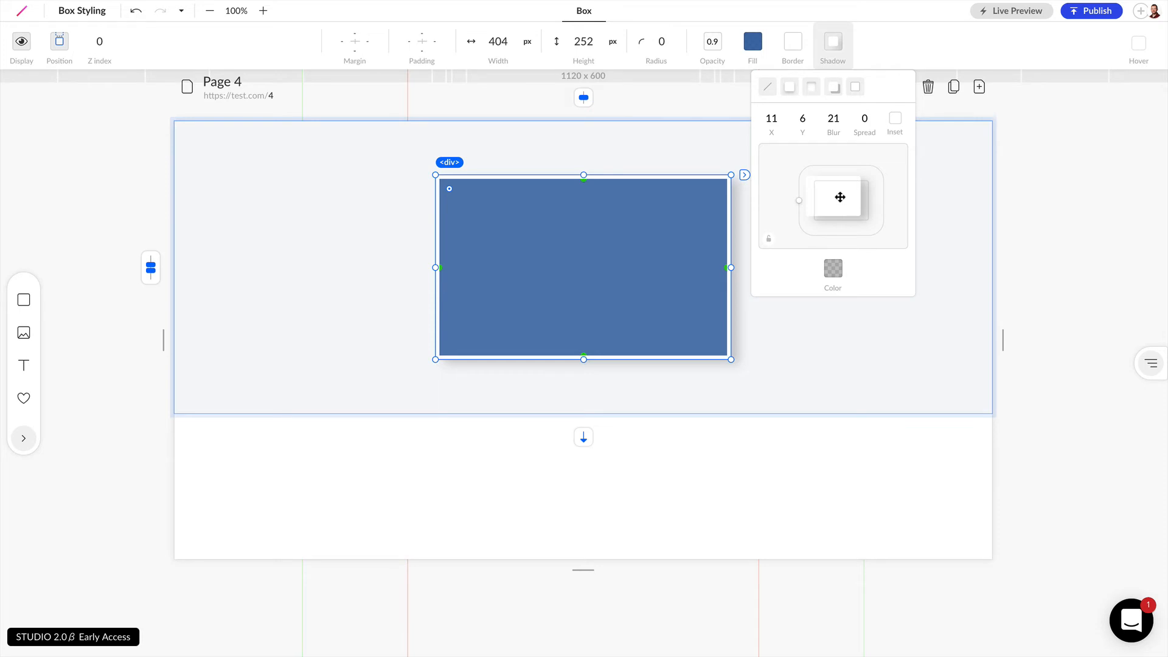
Try the Inset option on the inner box's shadow and turn it off again.
click(896, 119)
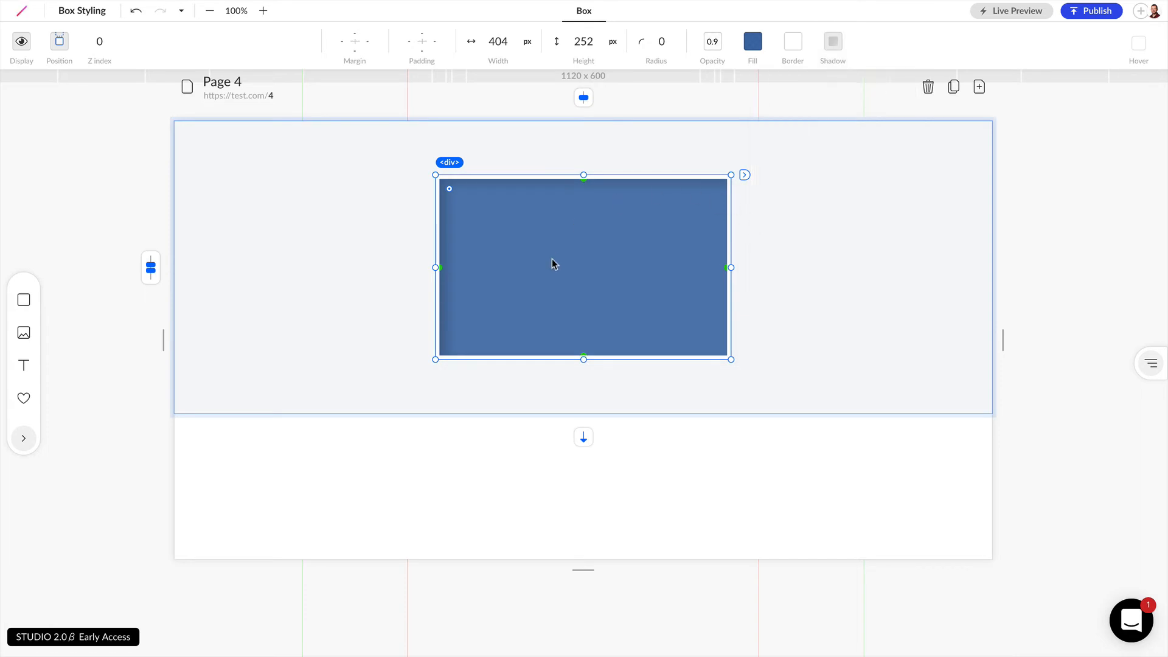
click(837, 50)
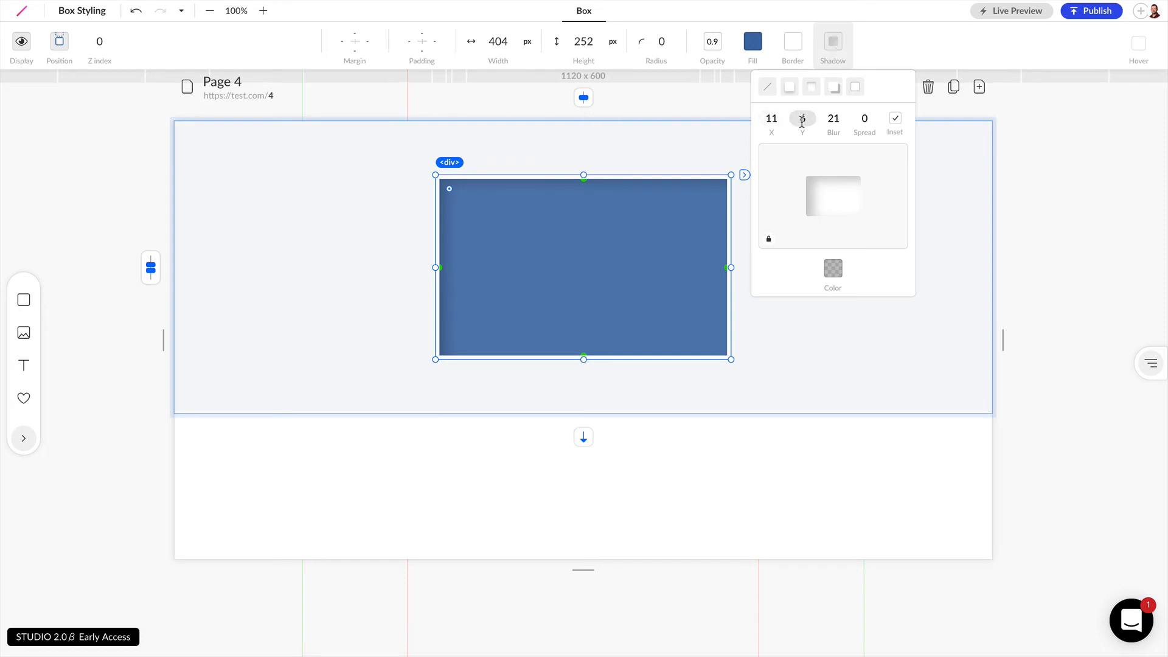
click(519, 193)
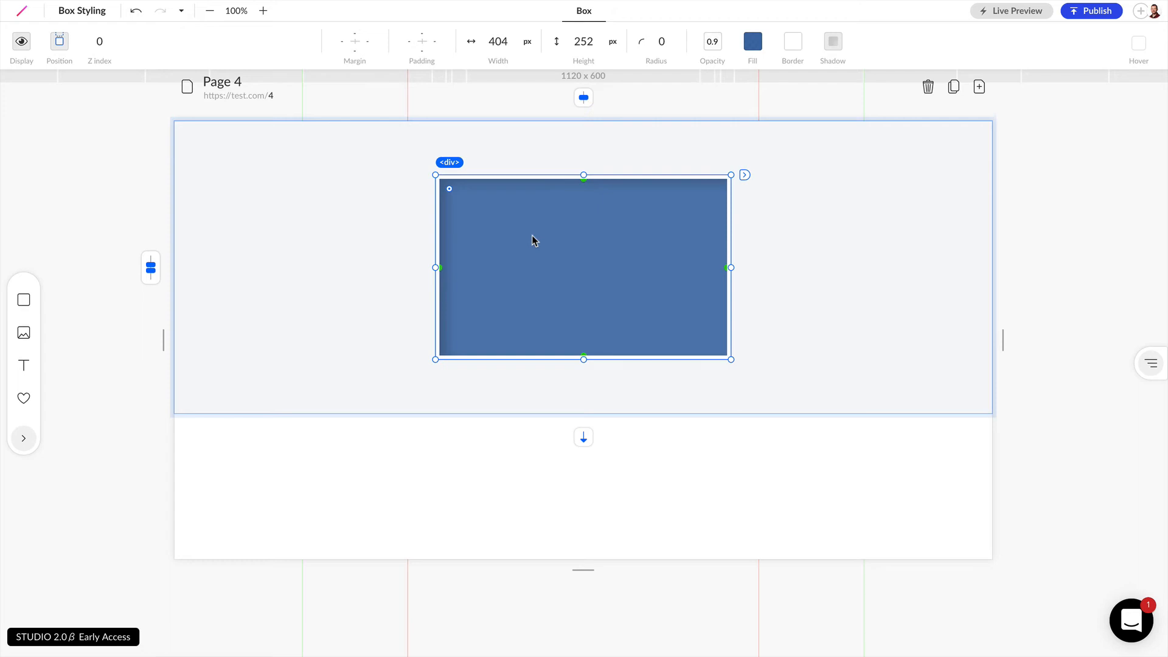
click(833, 41)
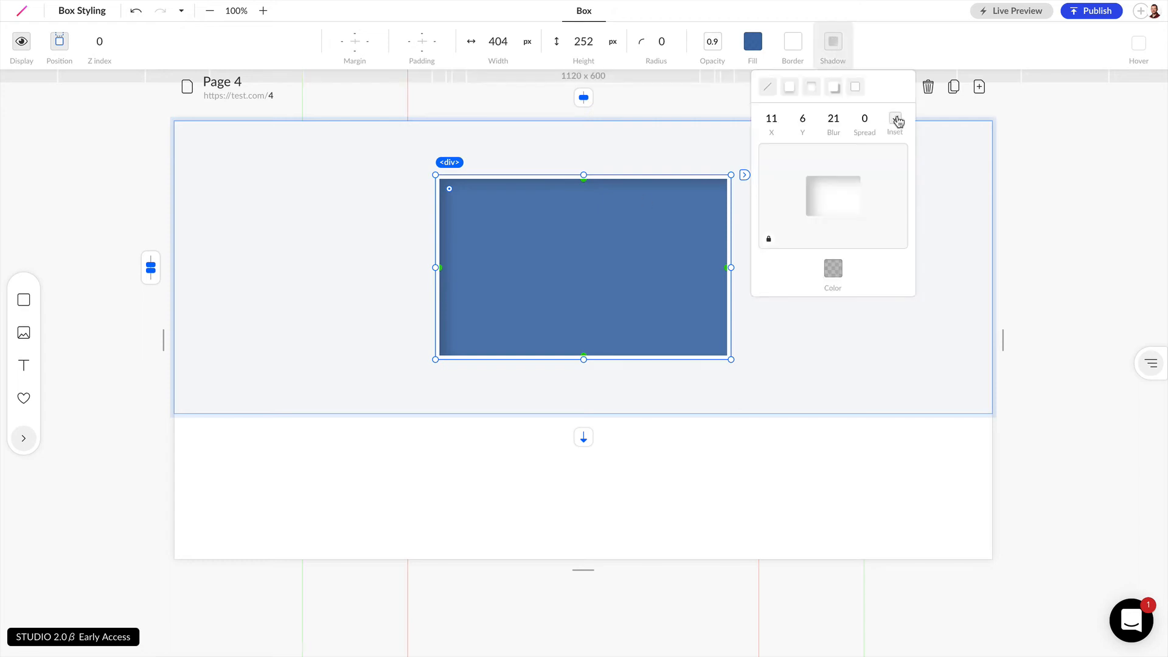
click(897, 120)
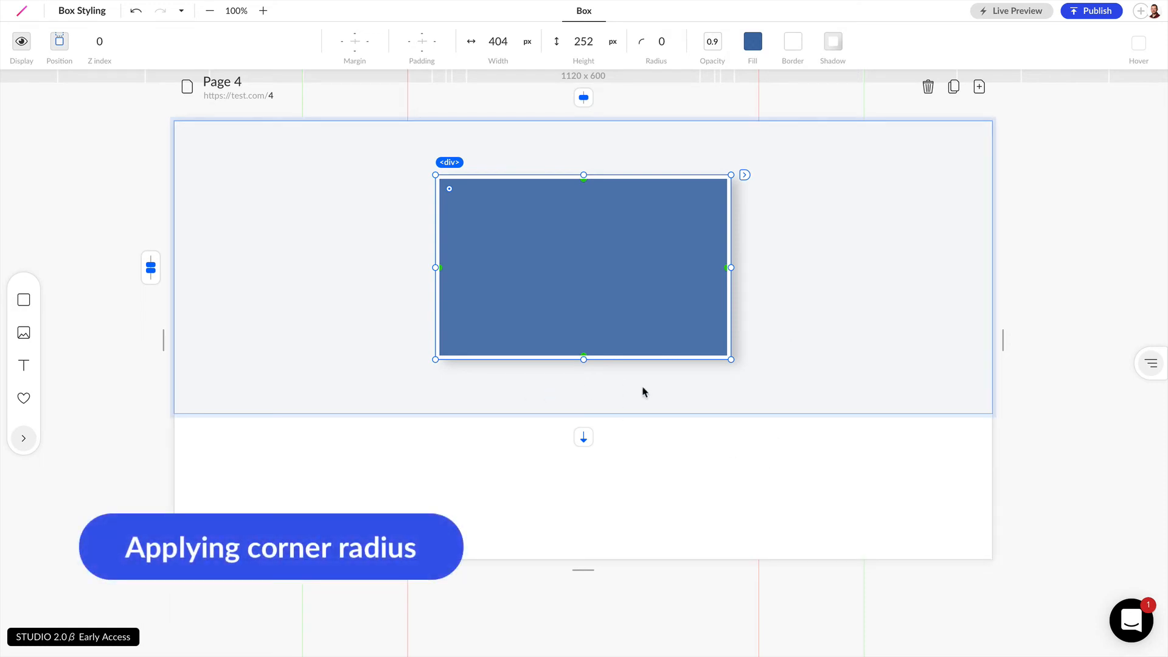
Try several corner radii on the inner box, including 16 and 40, and finish with a radius of 50%.
click(659, 43)
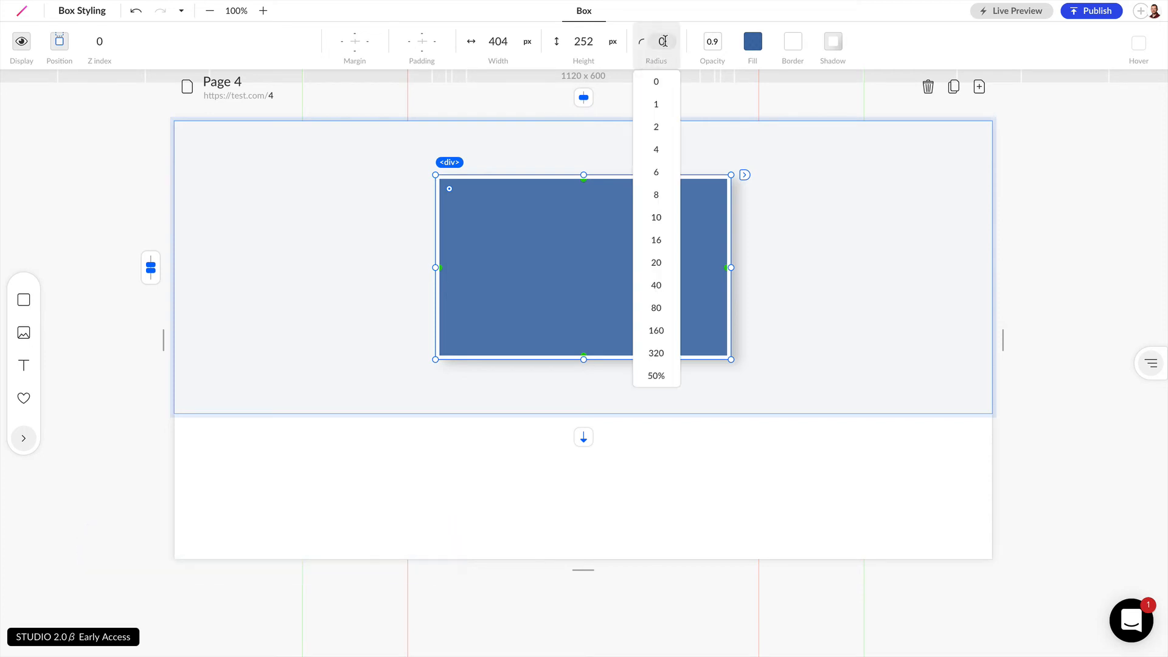
click(664, 43)
text(30)
key(Return)
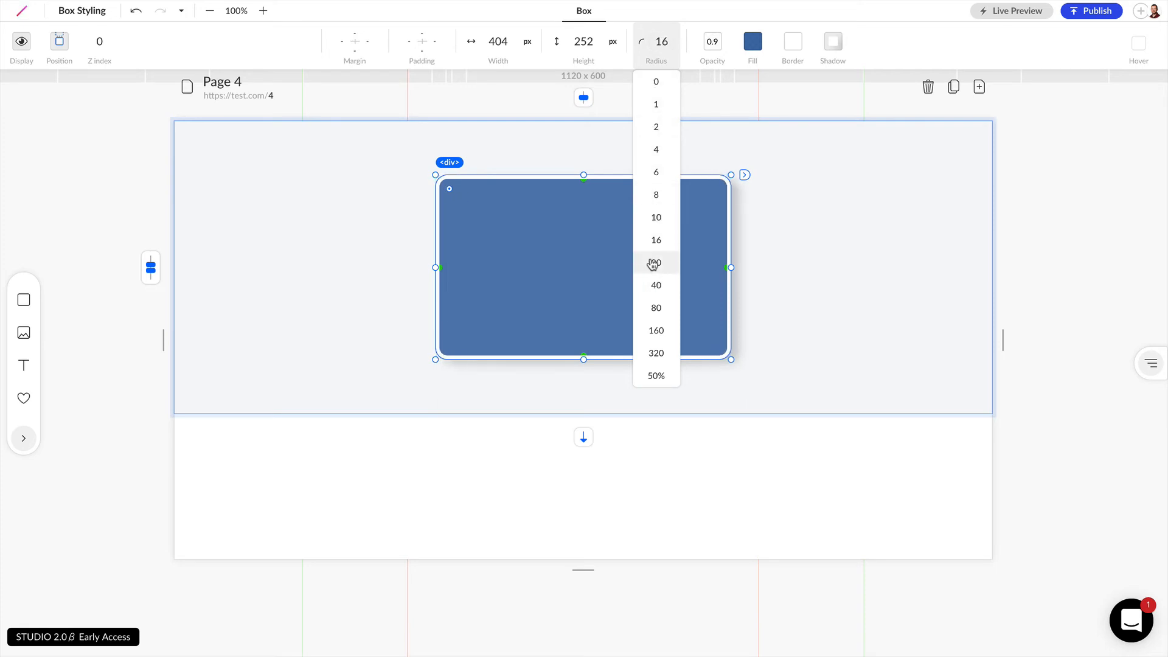
click(653, 284)
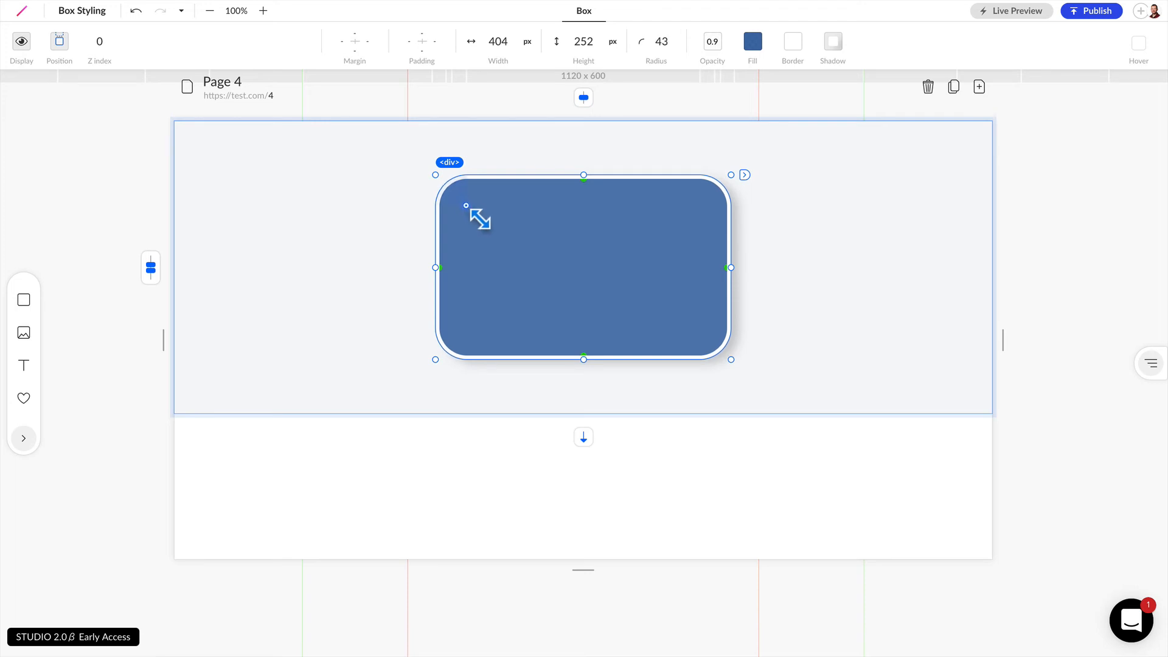
drag(477, 214, 595, 282)
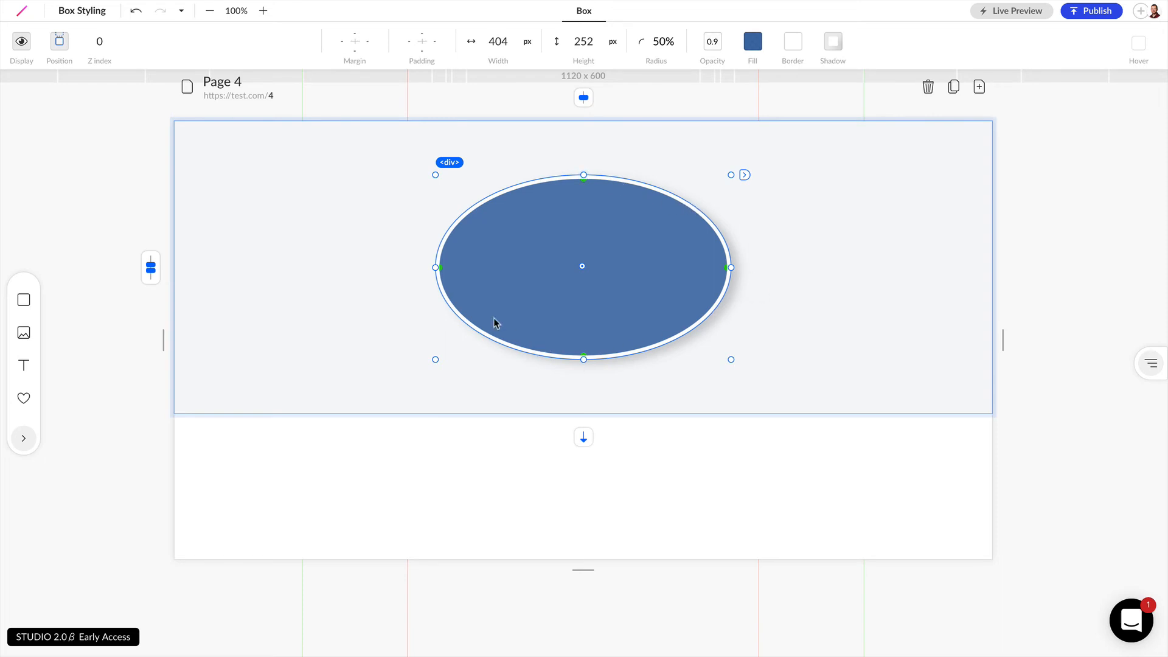
Stretch the elliptical box to 842 px wide and 212 px high, and narrow it again from its side.
drag(440, 276, 277, 271)
mouse_move(584, 360)
mouse_down()
mouse_move(584, 308)
mouse_move(584, 345)
mouse_up()
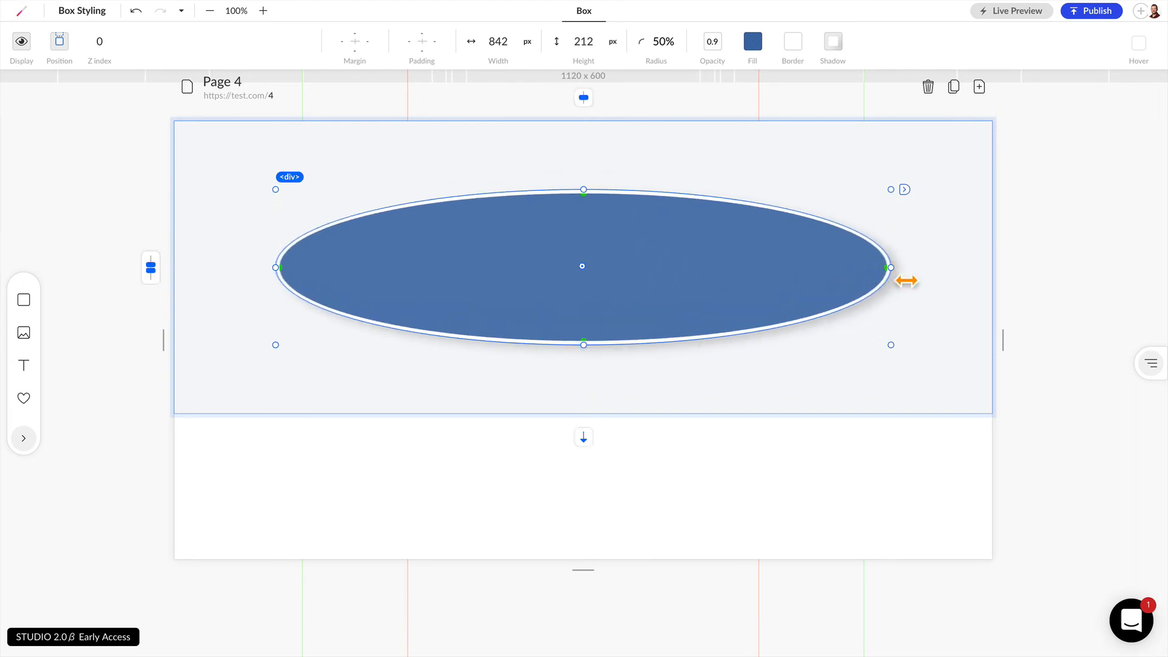
drag(903, 280, 754, 280)
drag(684, 282, 673, 279)
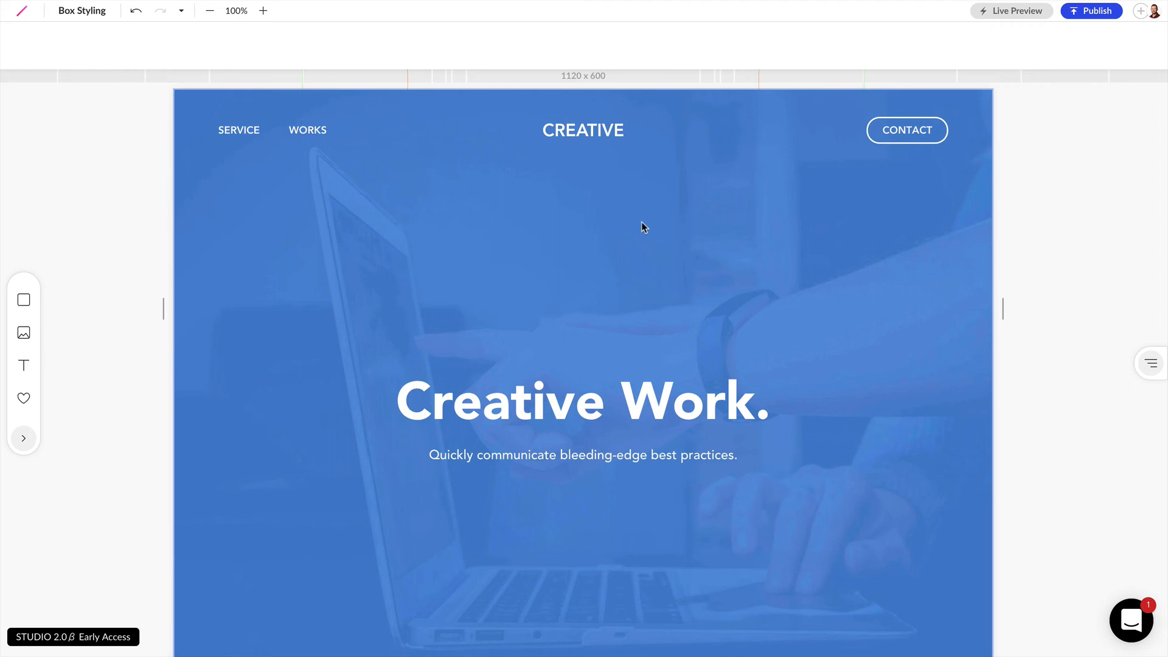
Select the CONTACT button nested in the creative page's header and show its box properties.
click(896, 134)
click(896, 134)
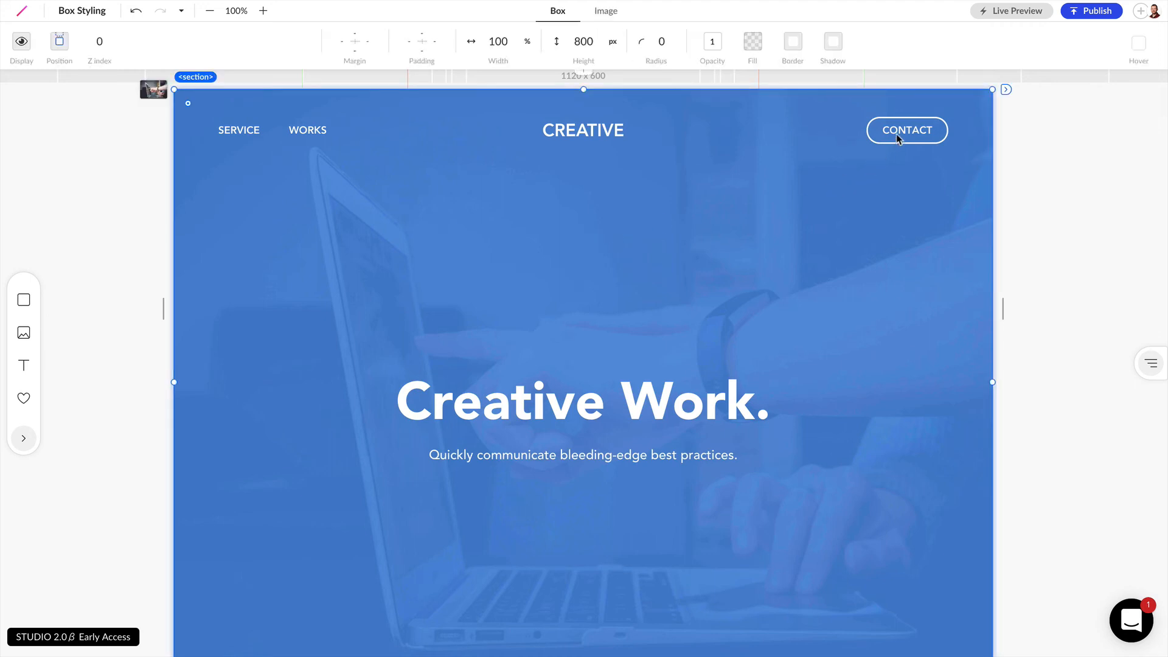
click(896, 134)
click(895, 134)
click(896, 134)
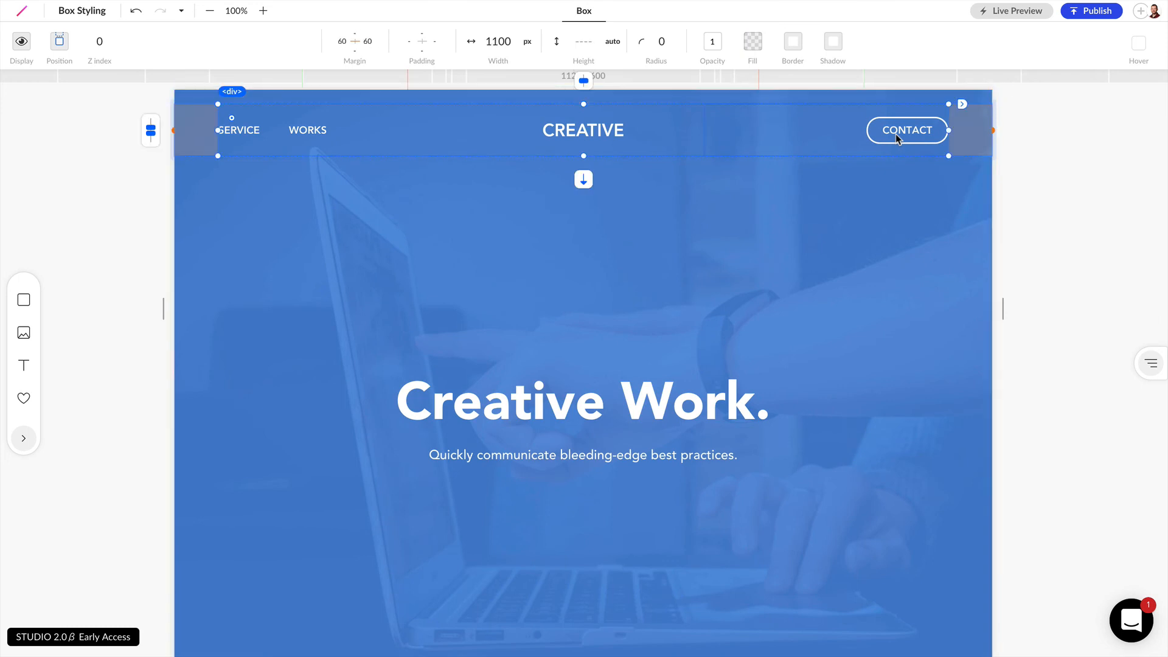
click(896, 134)
click(895, 134)
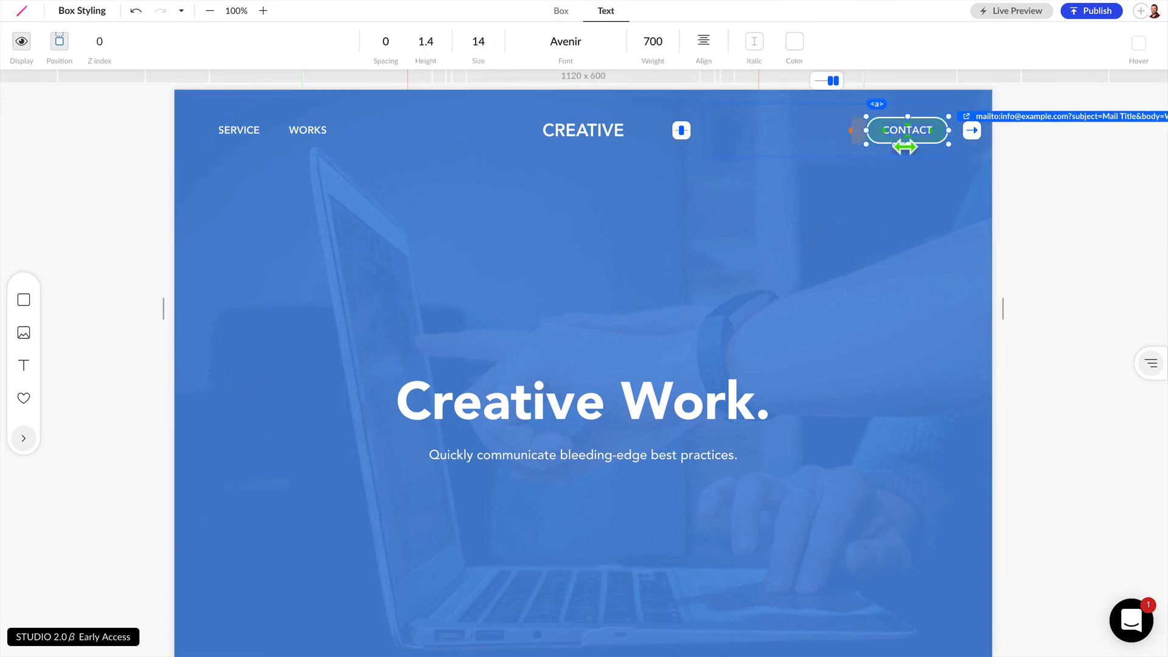
click(560, 11)
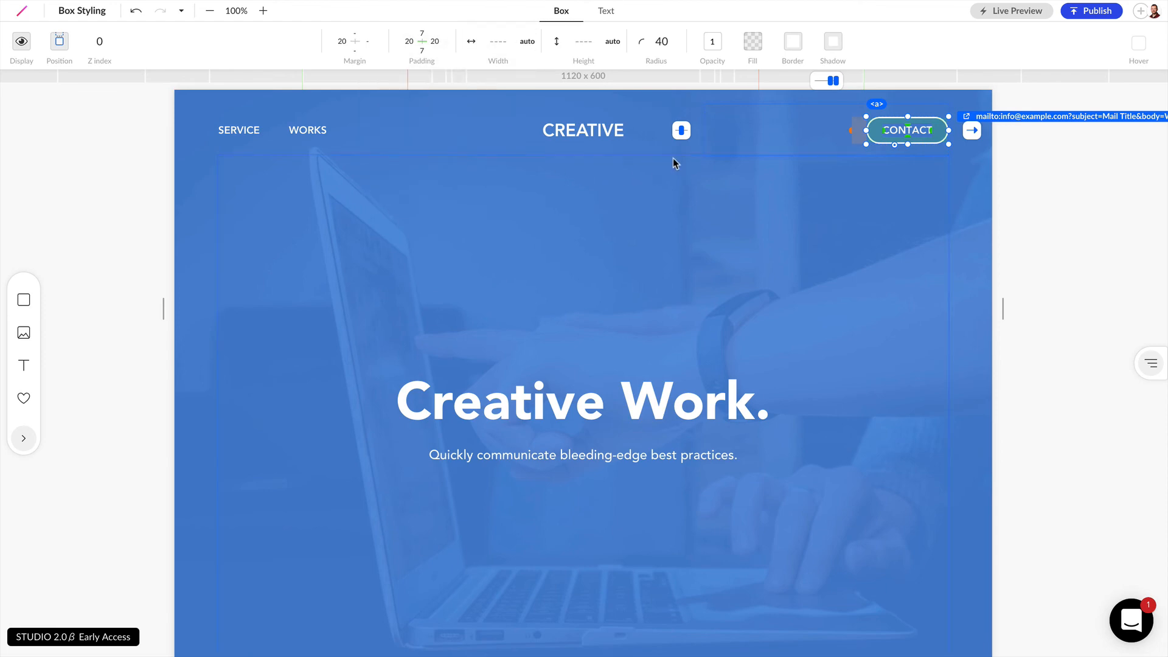
Try corner radii of 6 and 50% on the CONTACT button and return its radius to 40.
mouse_move(661, 42)
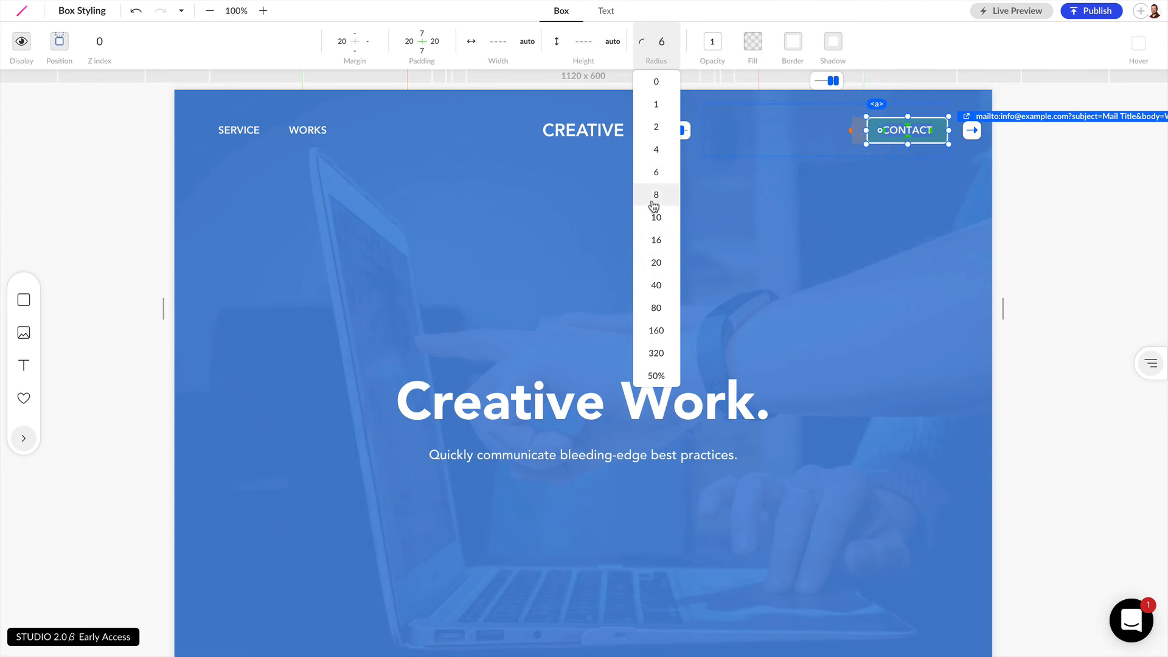
click(654, 377)
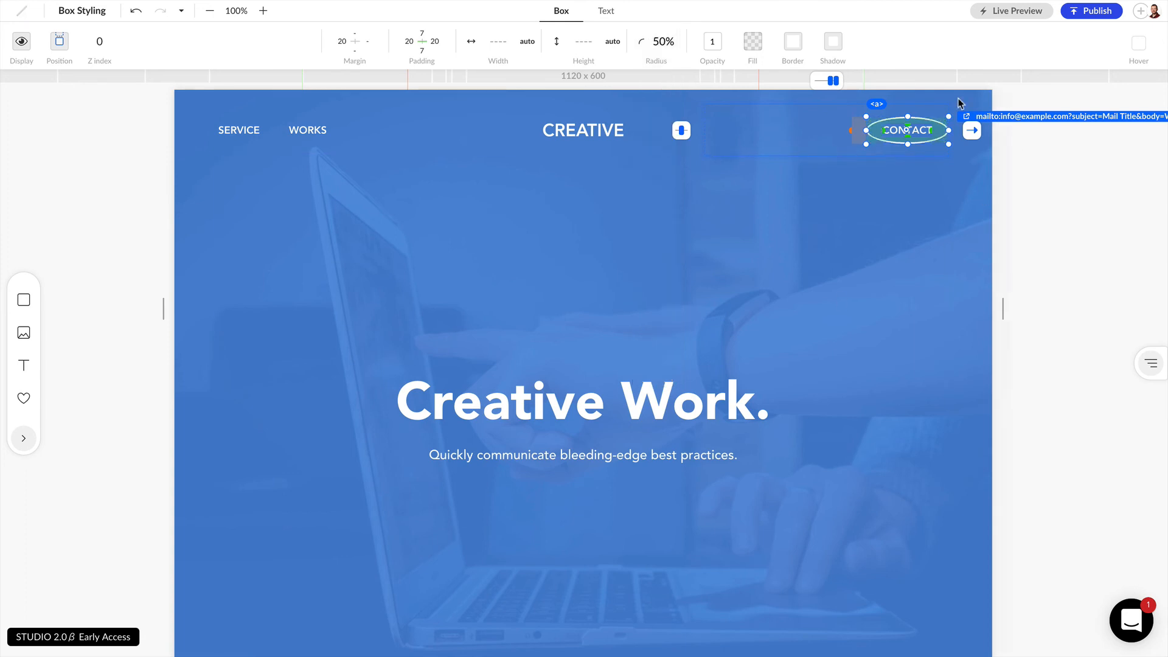
click(662, 41)
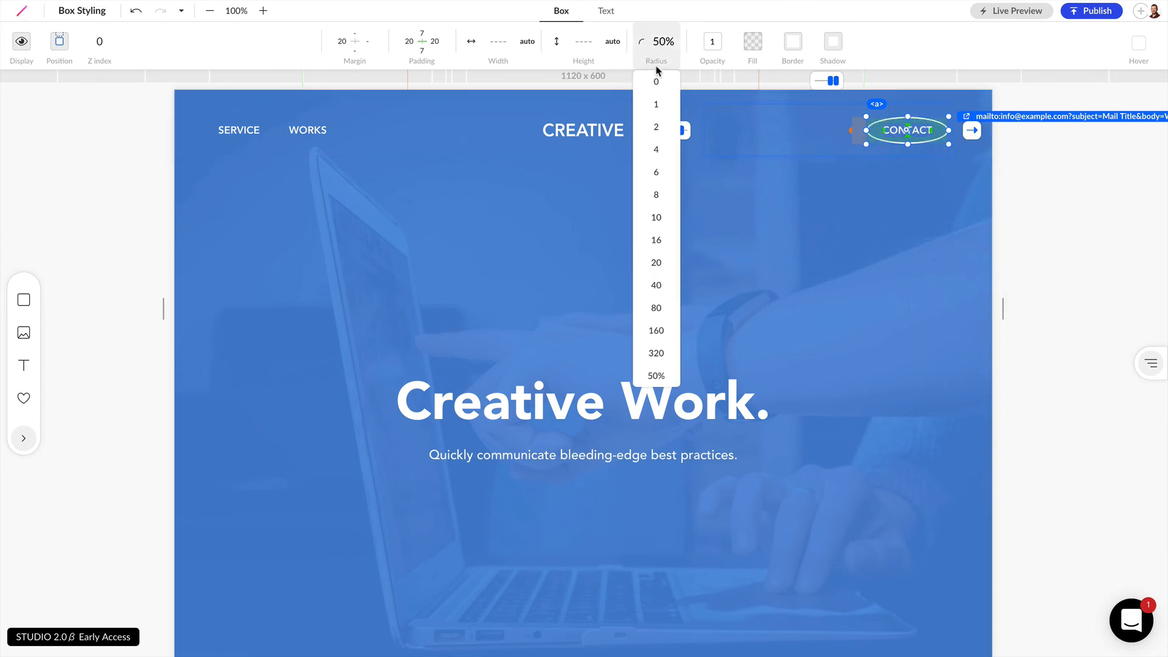
click(656, 287)
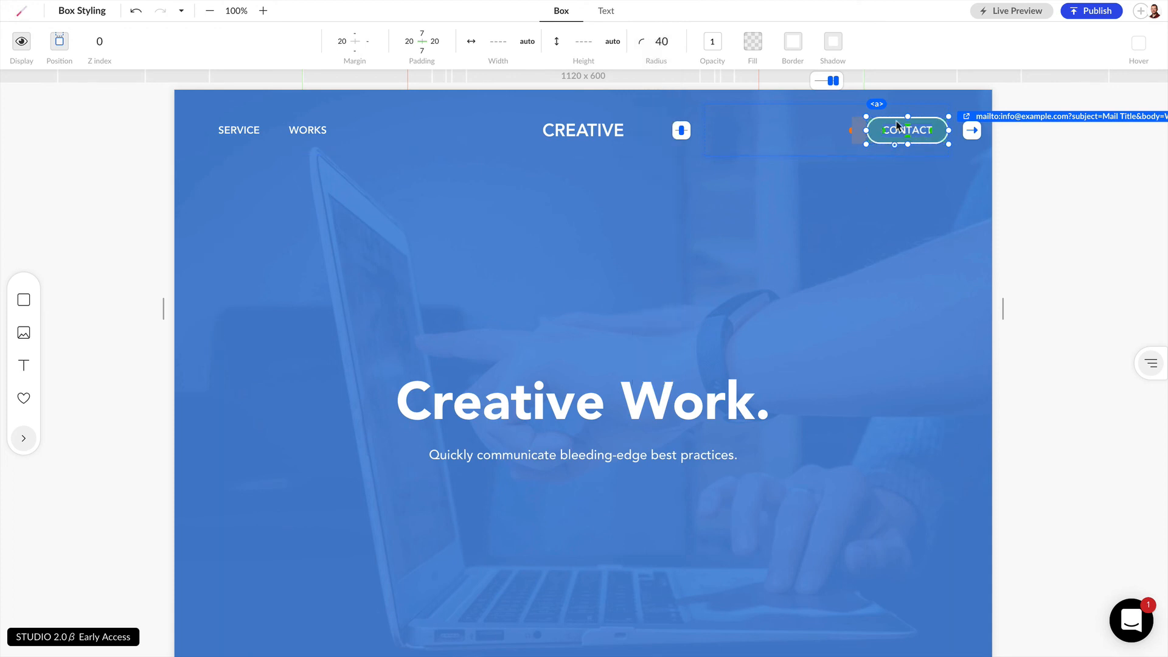
Widen the CONTACT button to 209 px and check its border settings.
drag(866, 130, 806, 140)
click(792, 41)
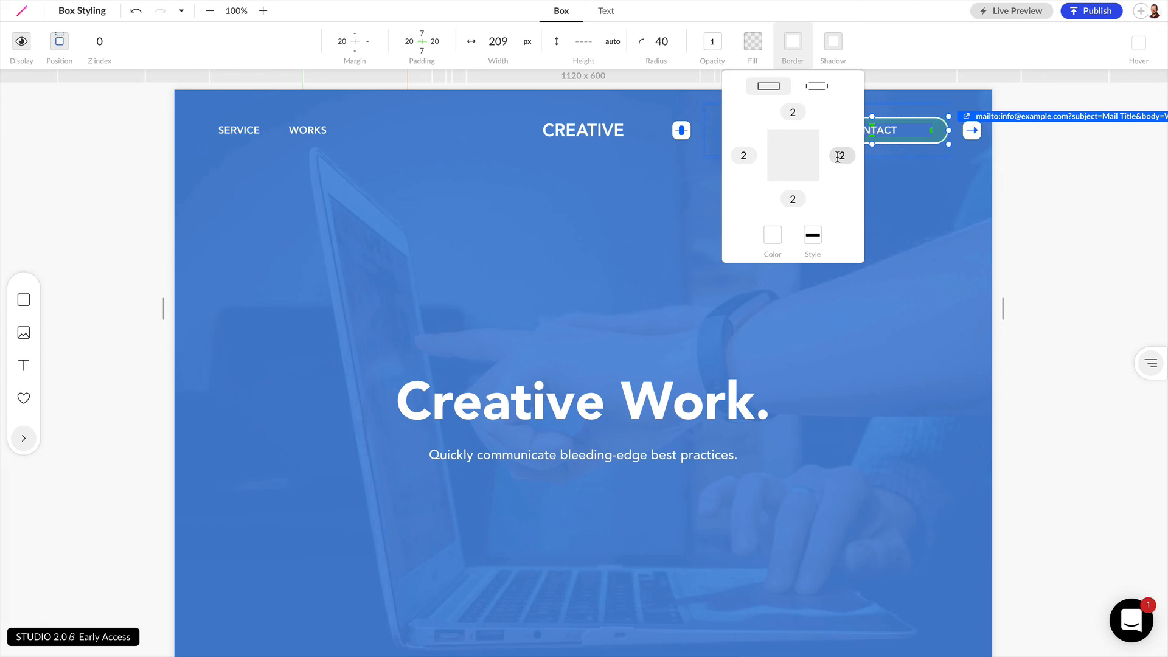
click(892, 190)
Select the blue overlay box covering the laptop photo and narrow it to 402 px.
click(874, 183)
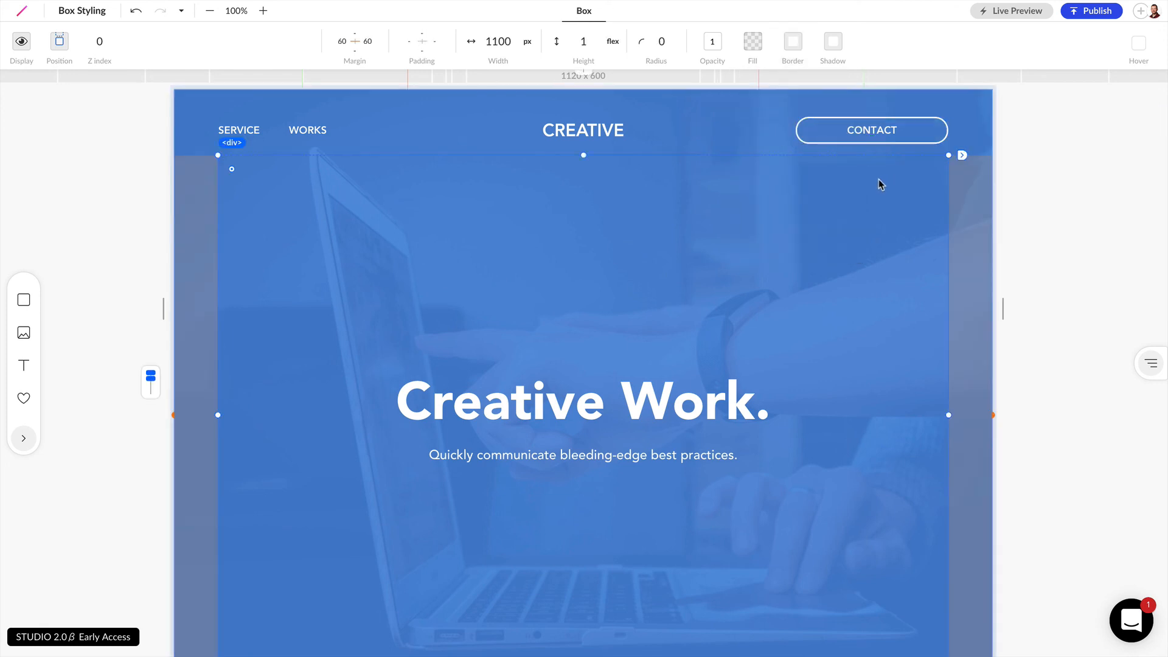
click(199, 281)
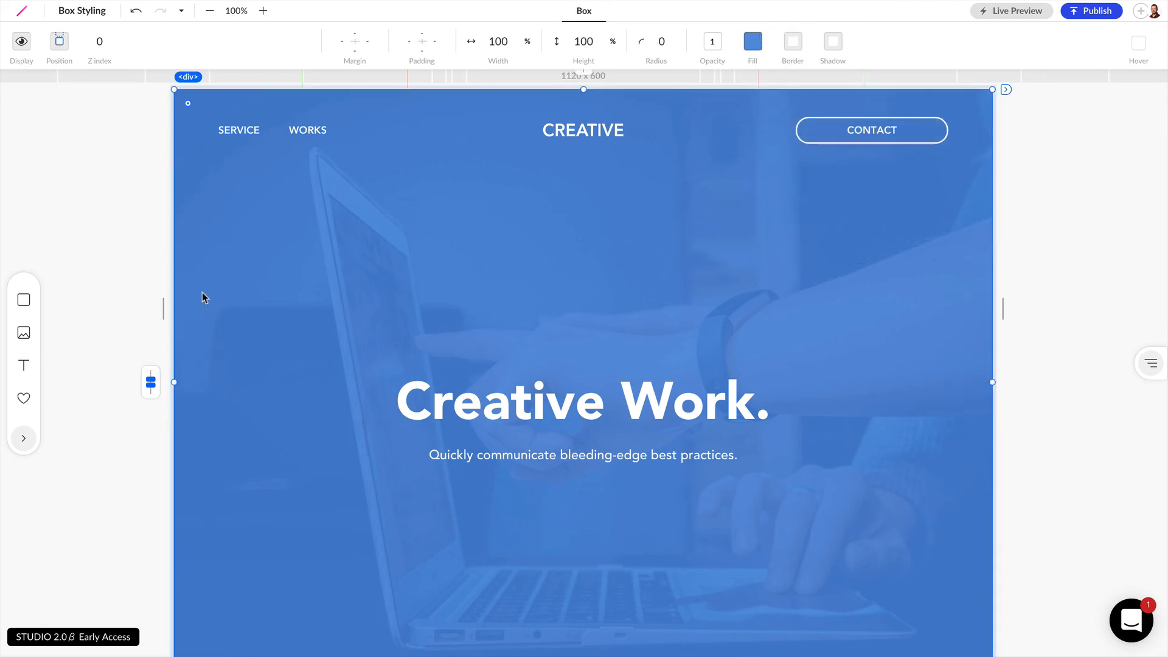
drag(174, 382, 449, 400)
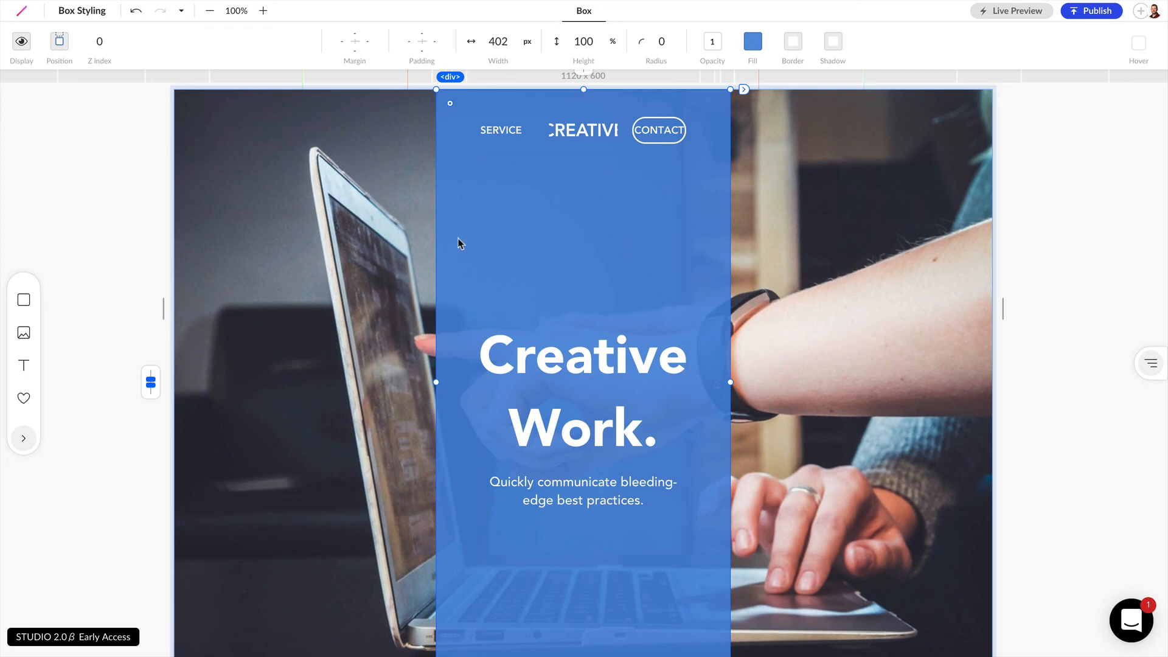
Change the overlay box's fill to red, RGB 220, 74, 76, with an alpha of 0.76.
click(759, 43)
click(759, 43)
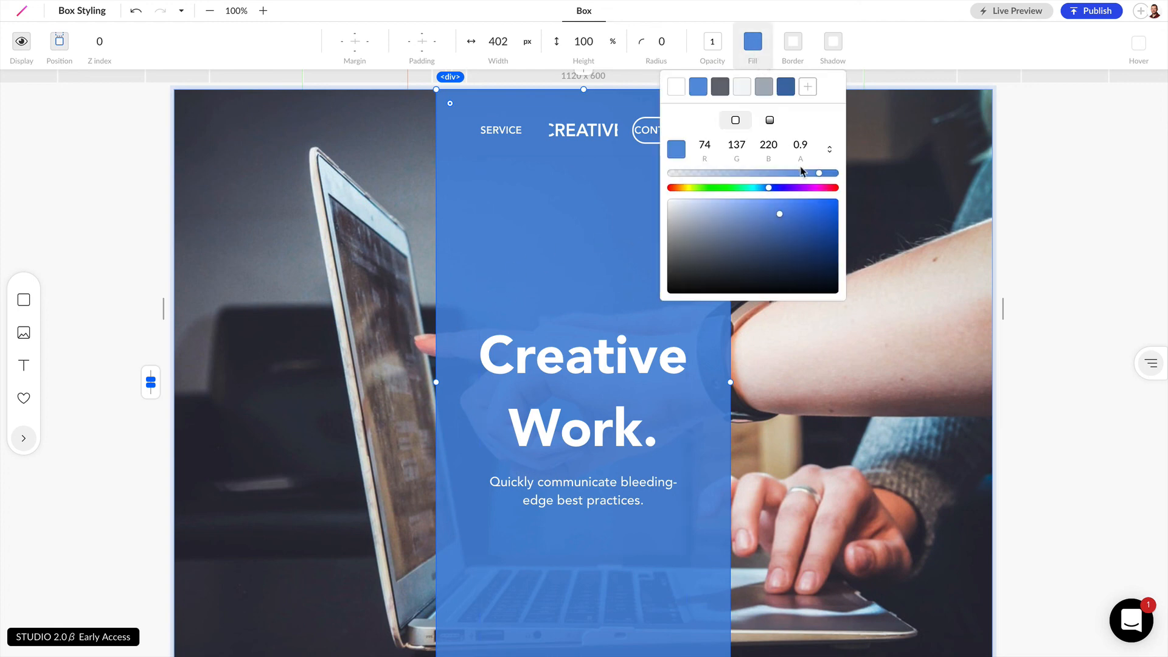
drag(819, 173, 839, 187)
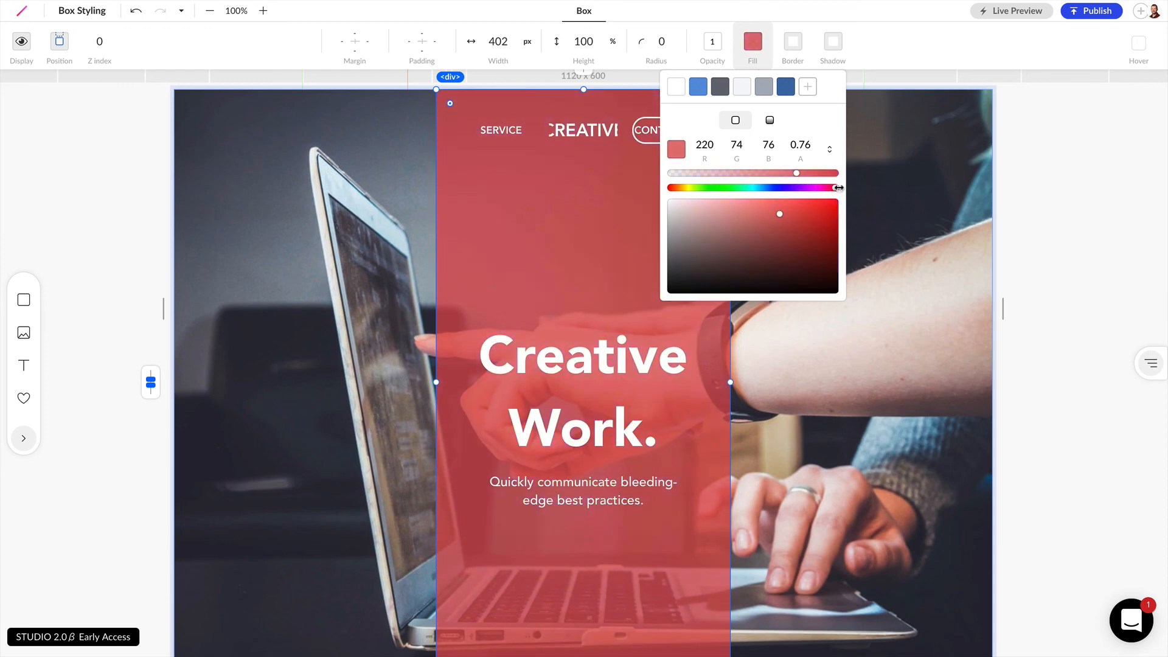
Widen the red overlay box to 100% of the section and deselect it.
click(418, 394)
drag(448, 394, 182, 393)
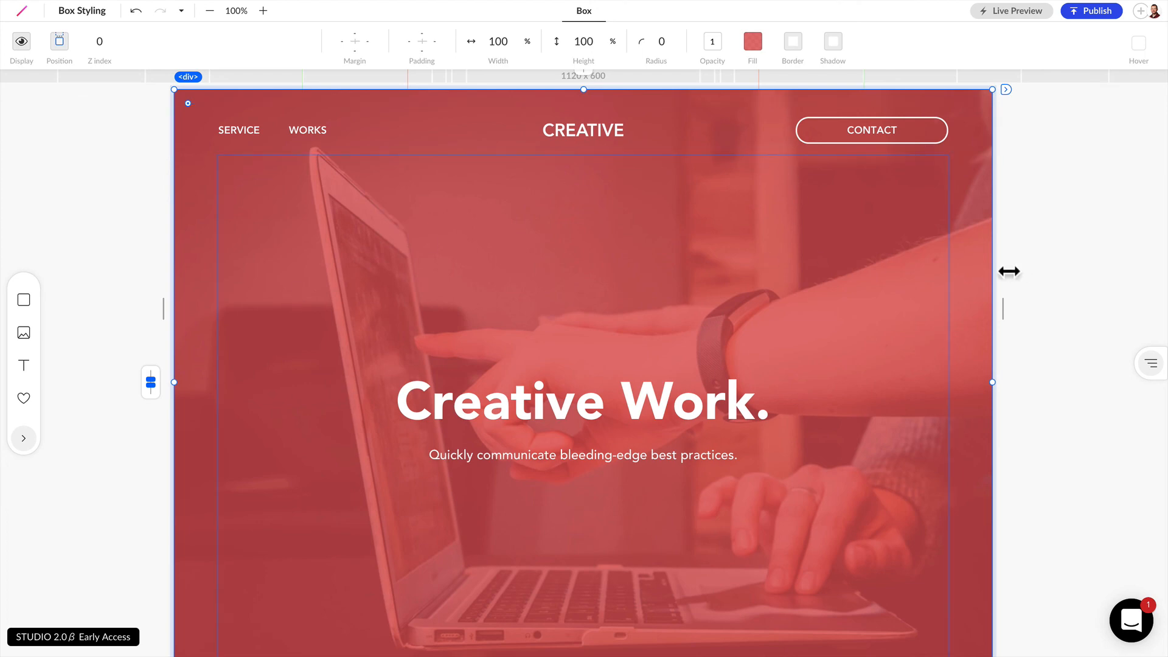
click(1028, 260)
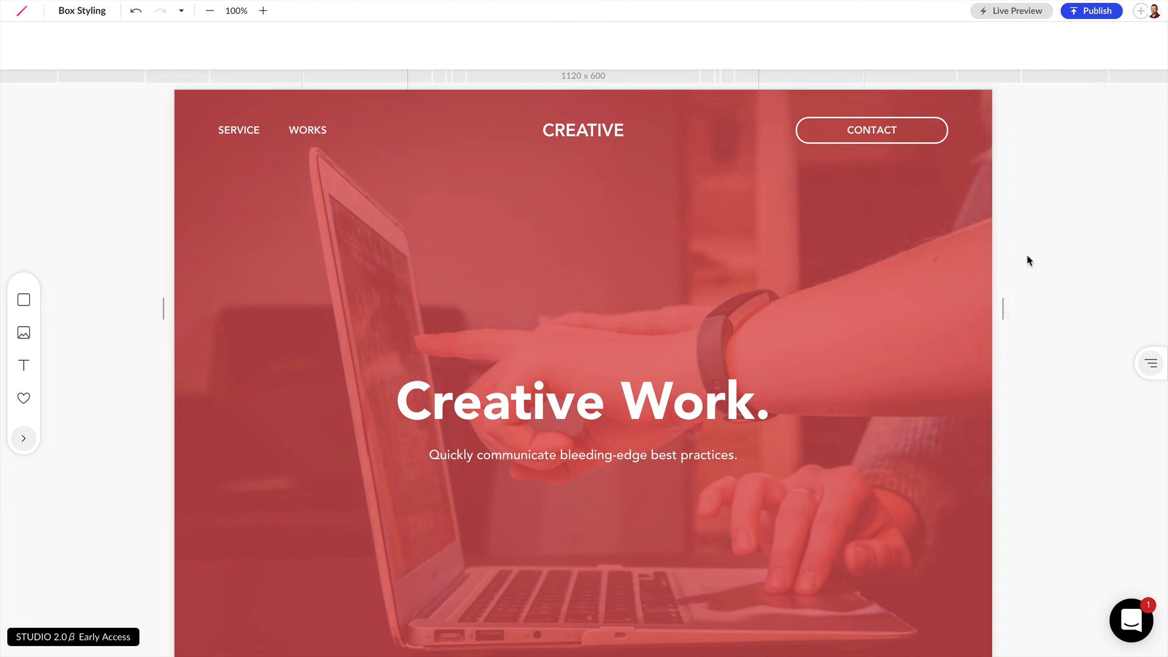
Set the corner radius of the circular icon box above the UX Design heading to 0 and deselect it.
scroll(1027, 260, down, 8)
scroll(1028, 260, down, 10)
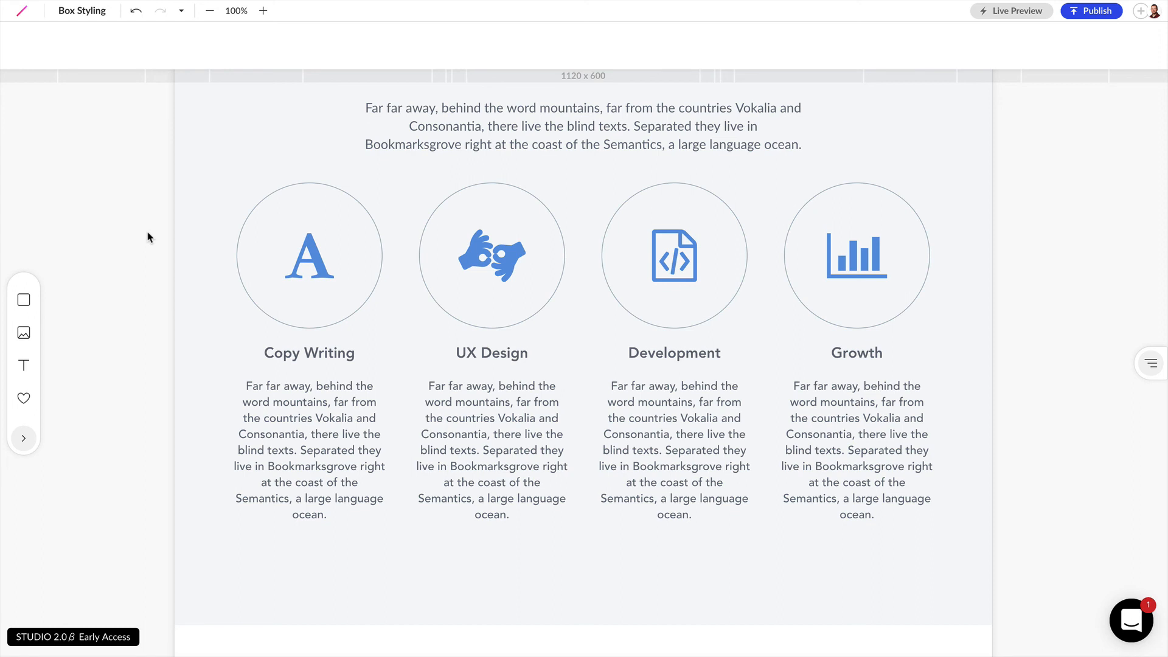
click(469, 244)
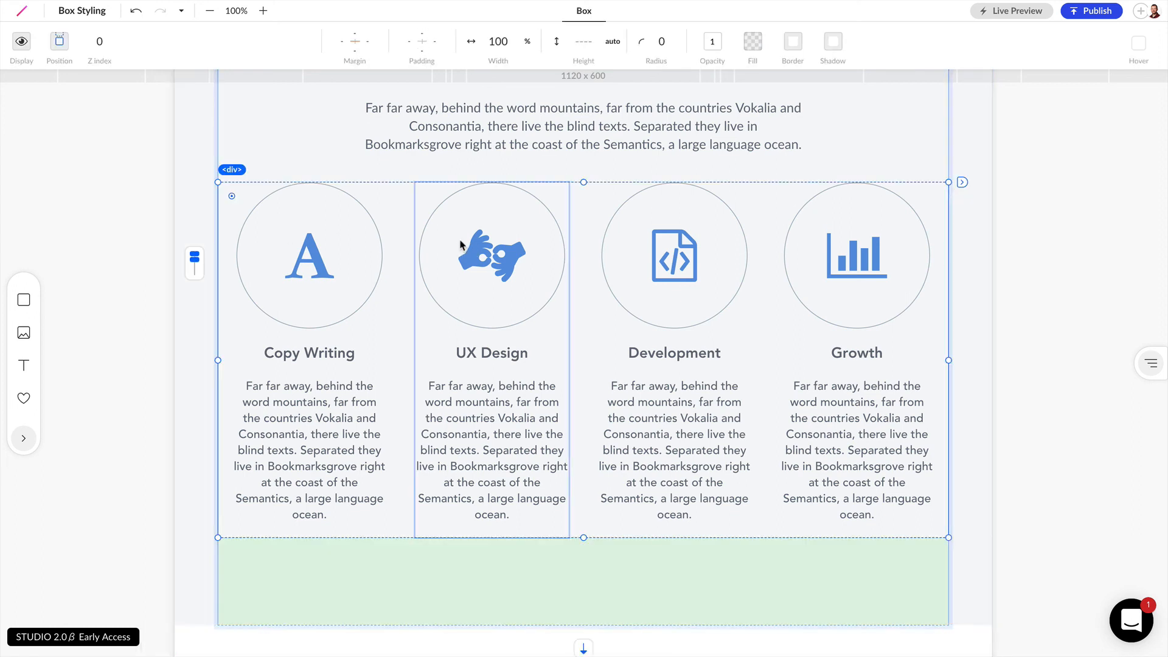
click(462, 245)
click(463, 247)
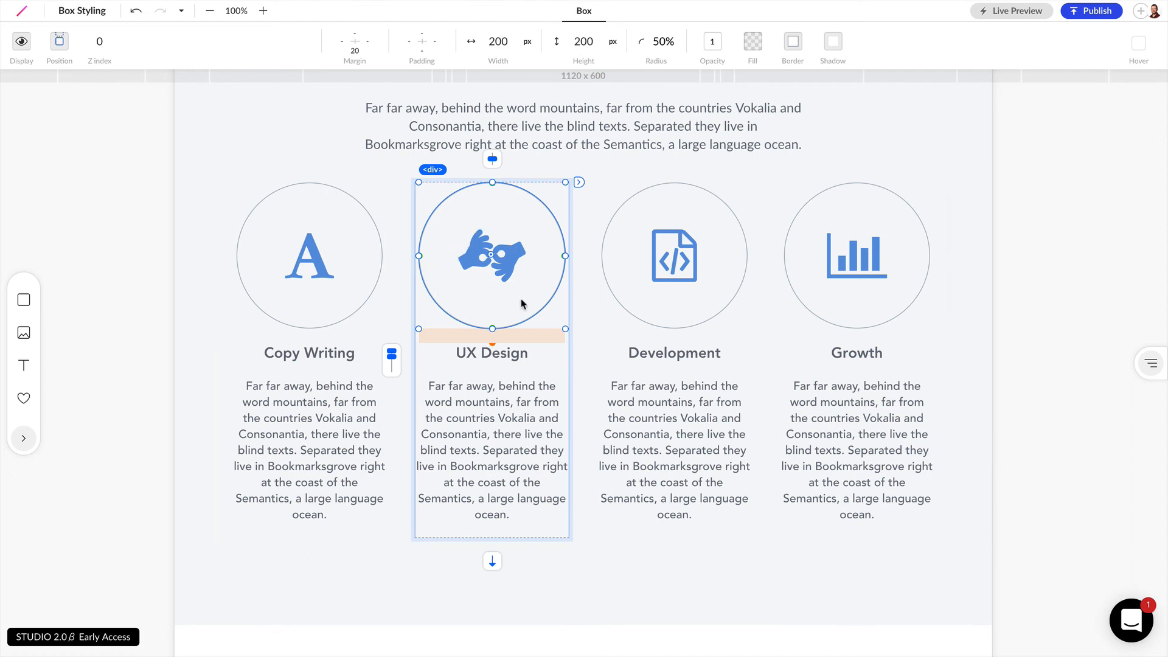
click(663, 41)
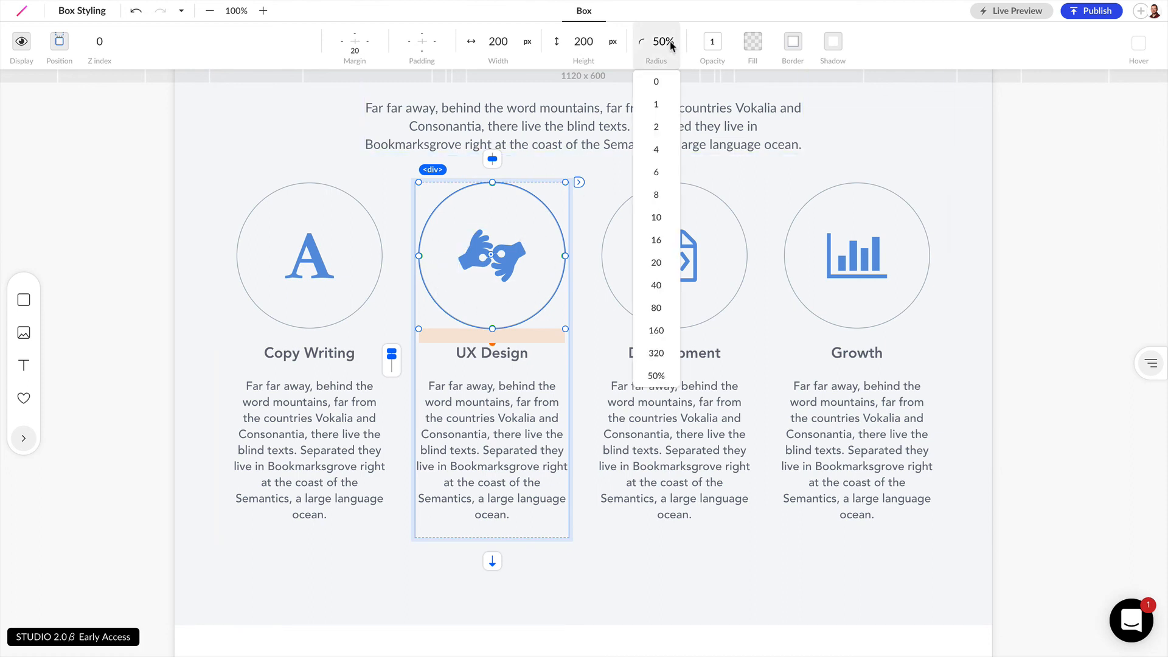
click(658, 85)
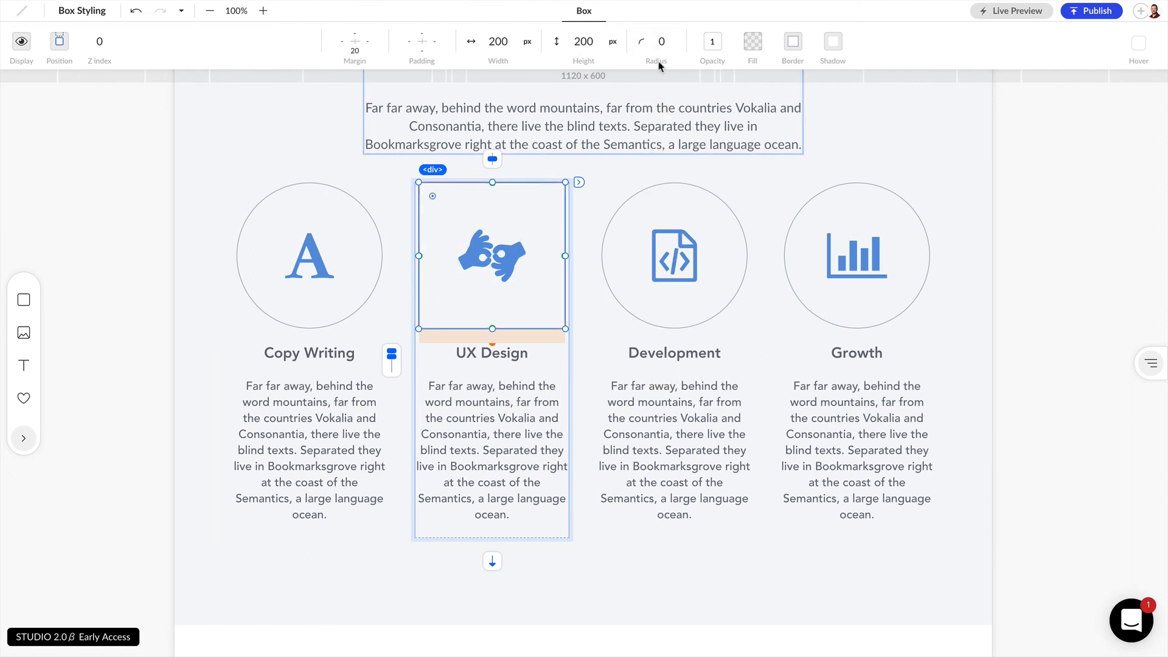
click(141, 239)
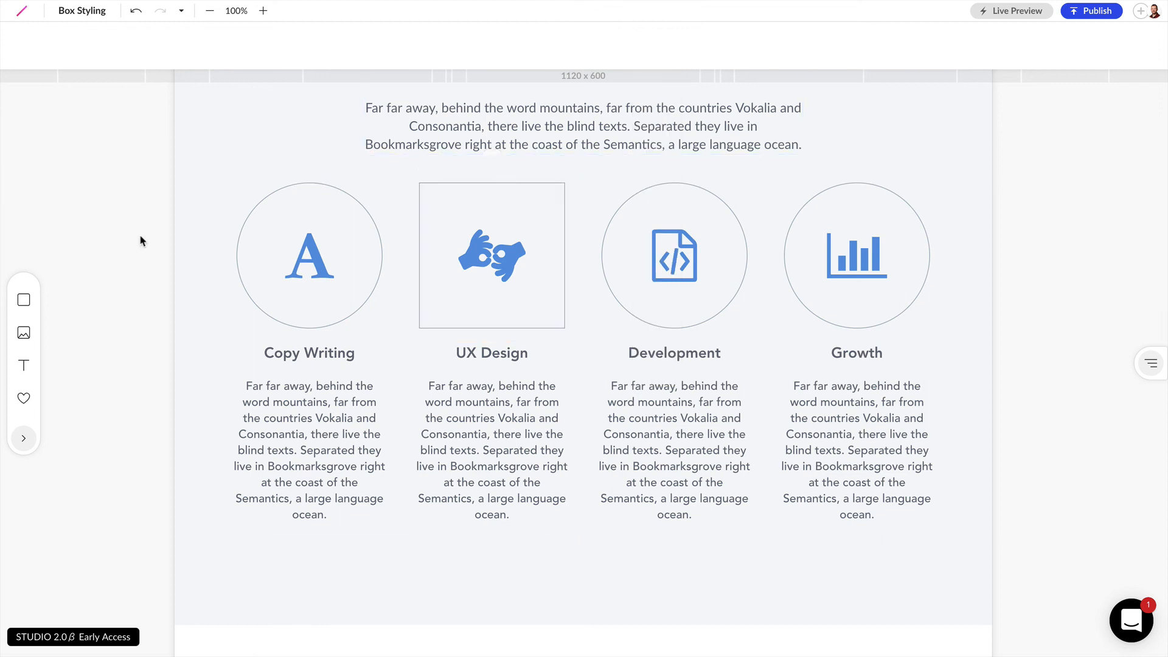
Set the corner radius of the square UX Design icon box to 50% to make it a circle.
click(510, 271)
click(543, 238)
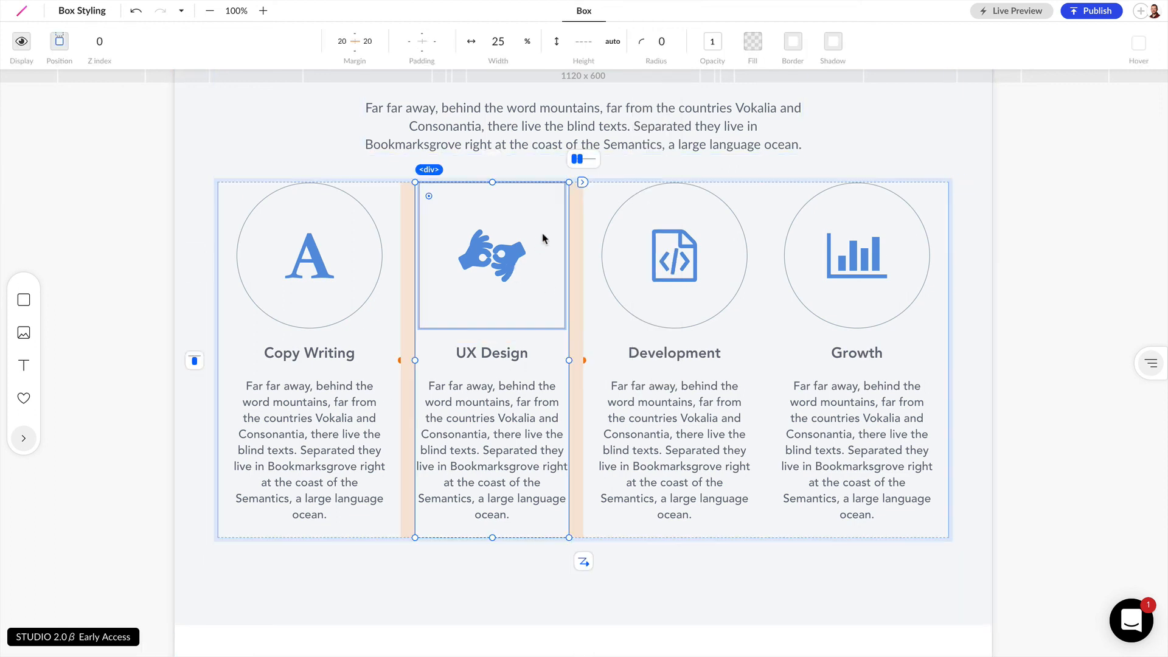
click(546, 237)
click(662, 42)
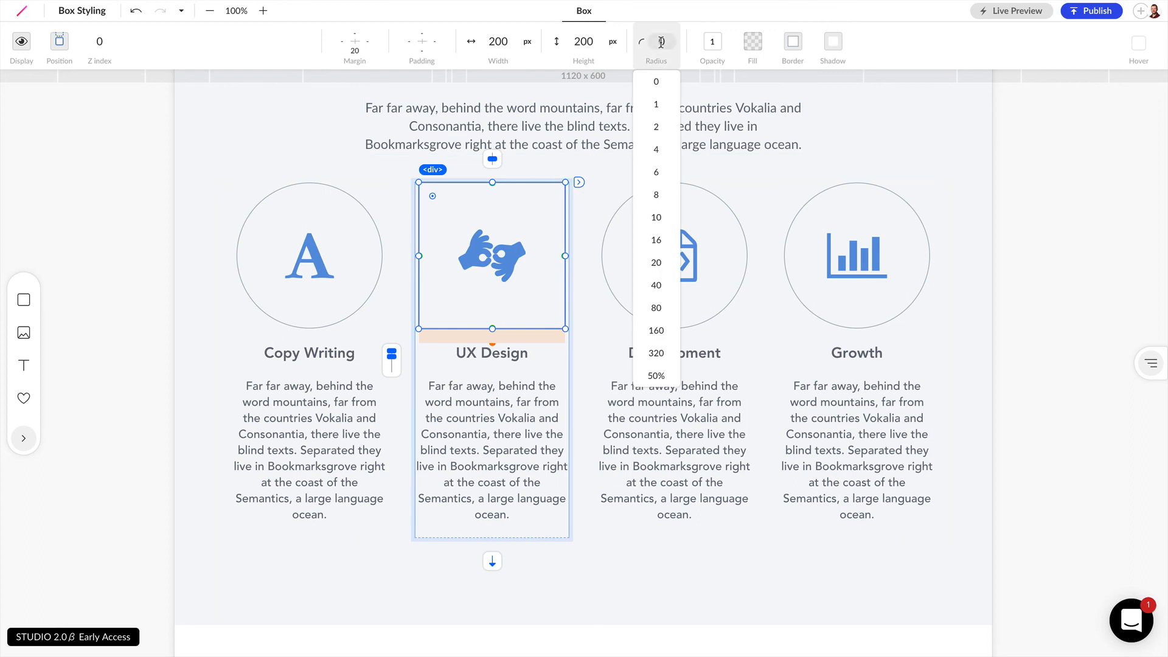
click(656, 375)
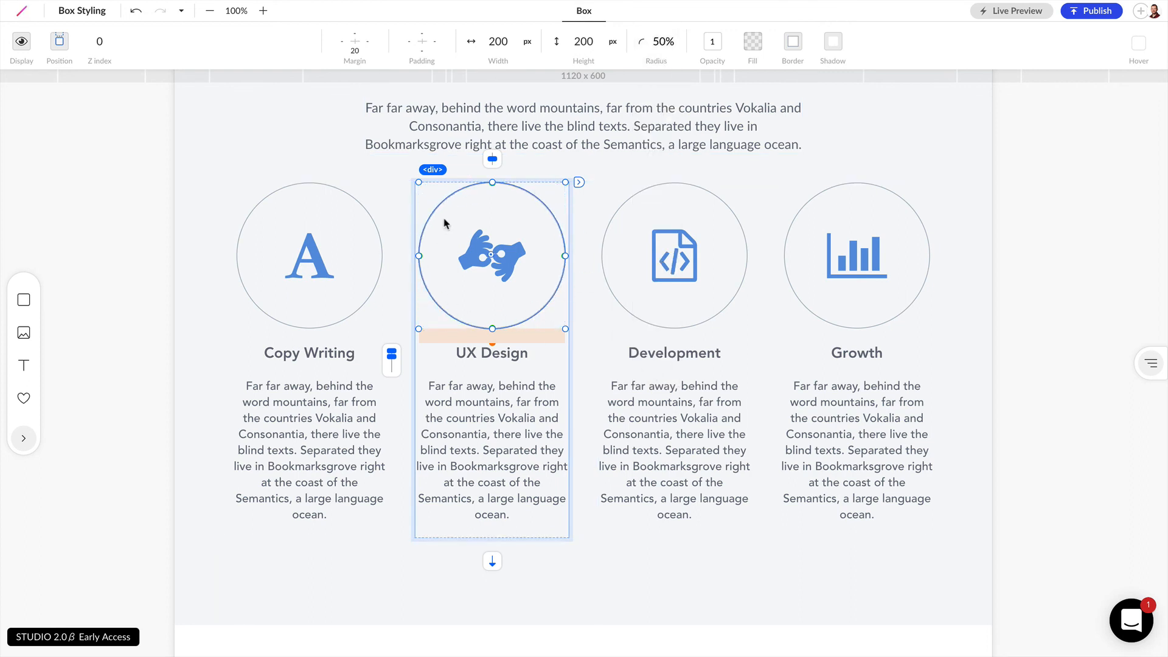
scroll(554, 244, up, 2)
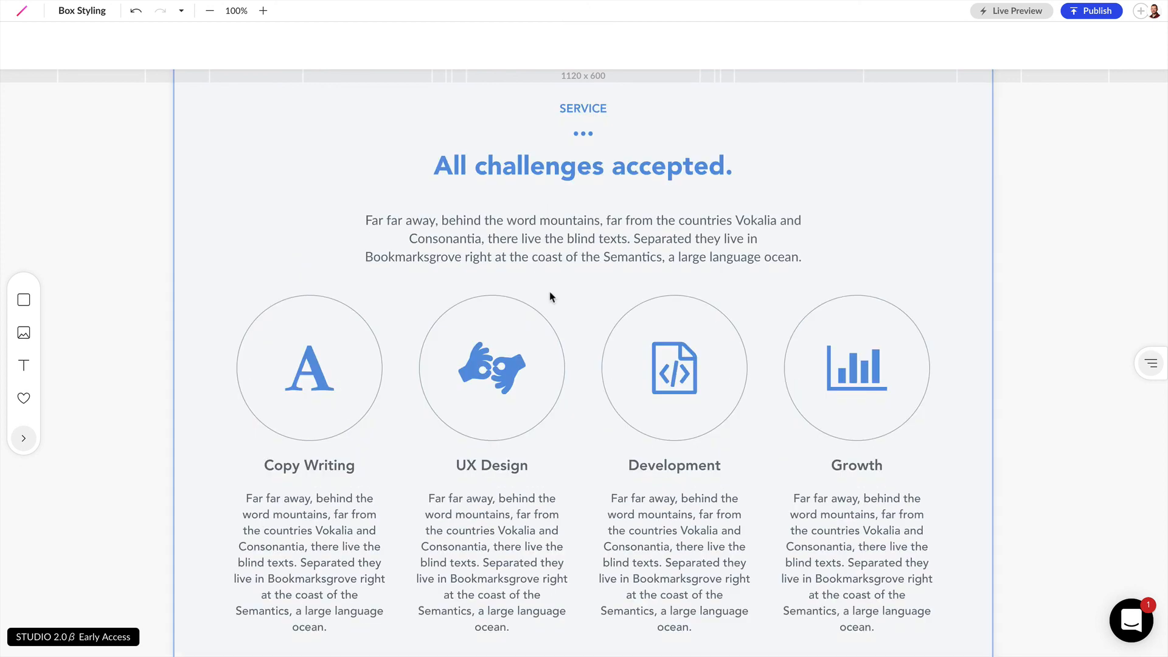